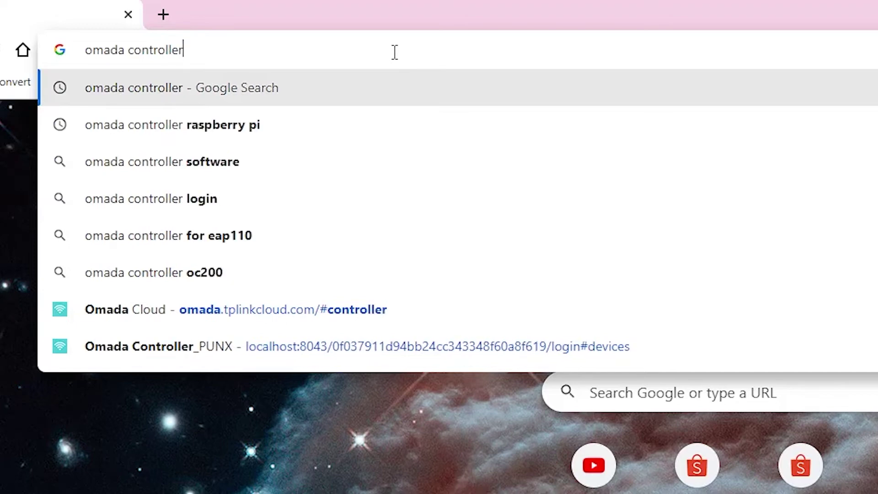
Search Google for omada controller and open TP-Link's Omada Software Controller V5 download page
key("Return")
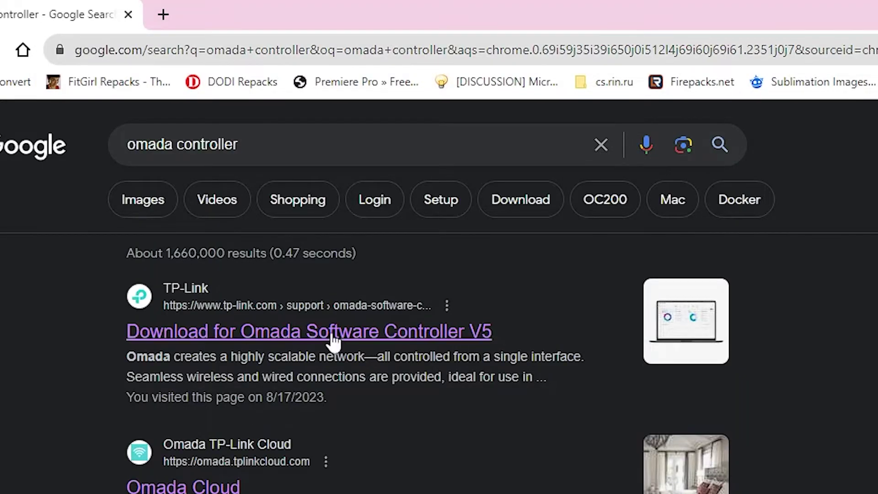
left_click(240, 335)
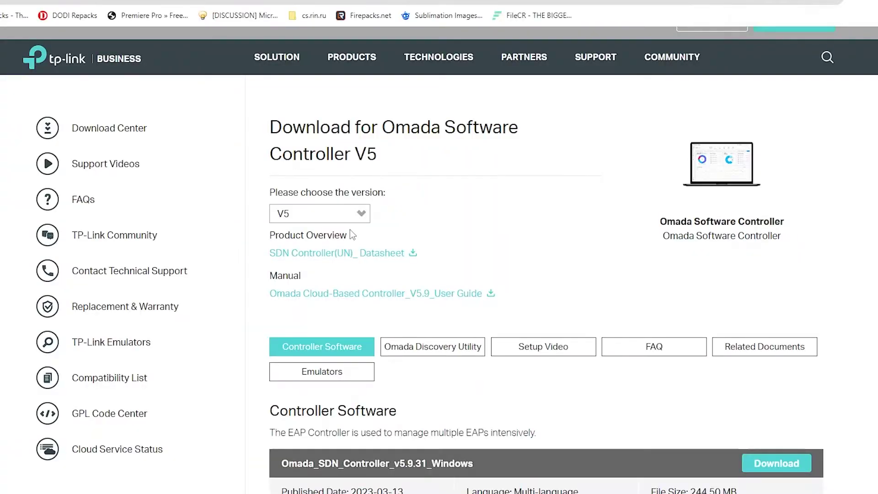
left_click(328, 213)
left_click(297, 230)
scroll(403, 298, "down", 1)
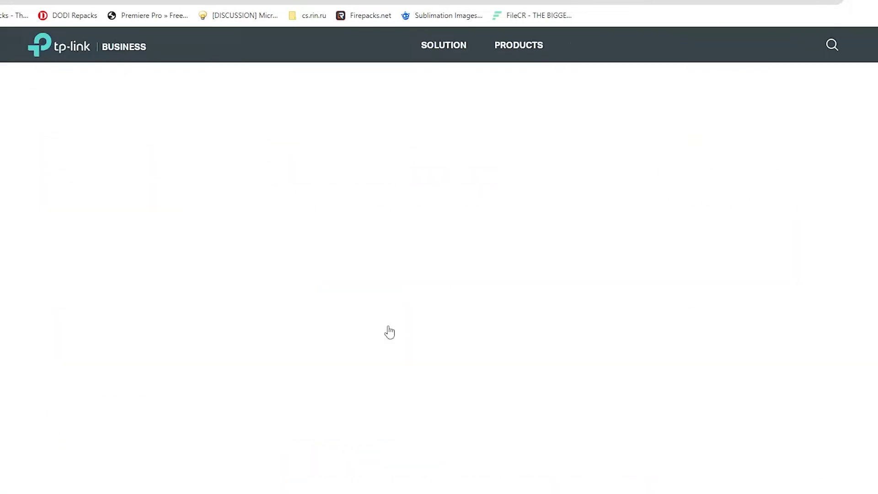
scroll(466, 336, "down", 4)
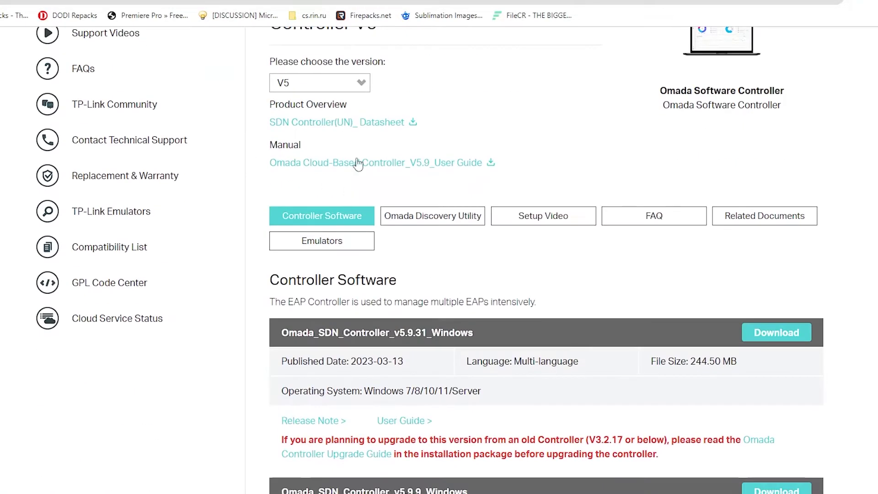
scroll(520, 273, "down", 1)
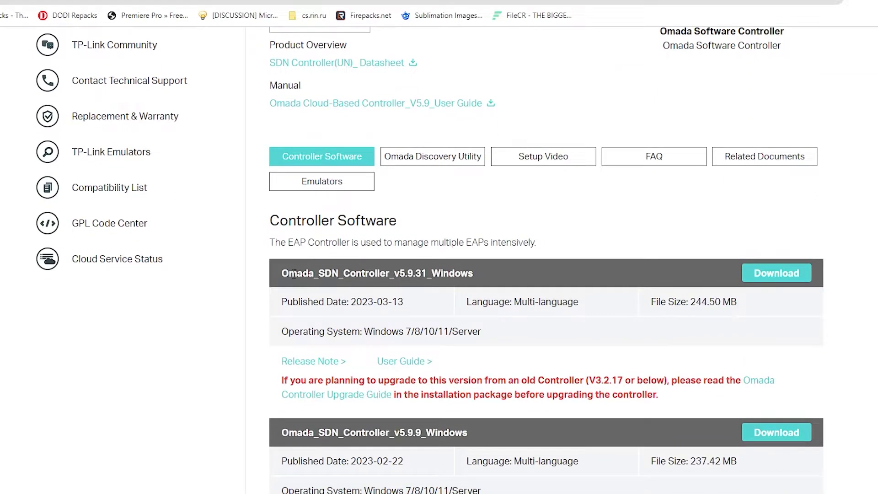
Download the Omada_SDN_Controller_v5.9.31_Windows zip package
left_click_drag(294, 273, 528, 271)
left_click(527, 275)
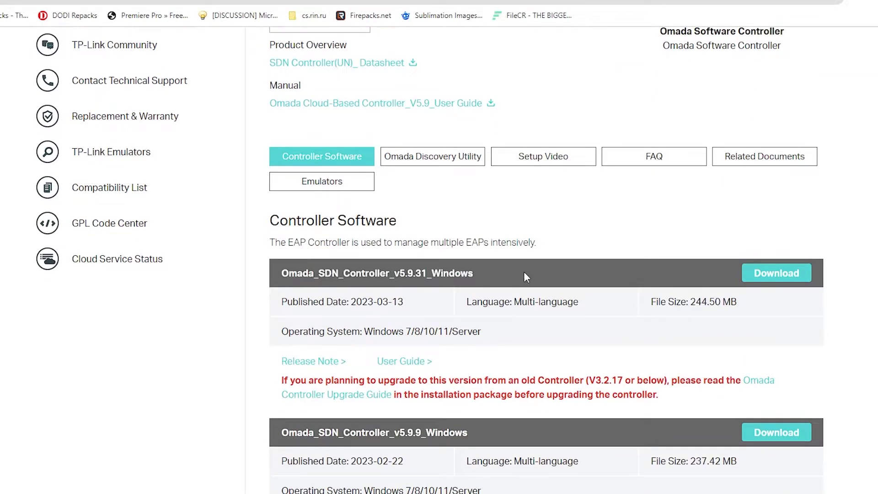
left_click(341, 161)
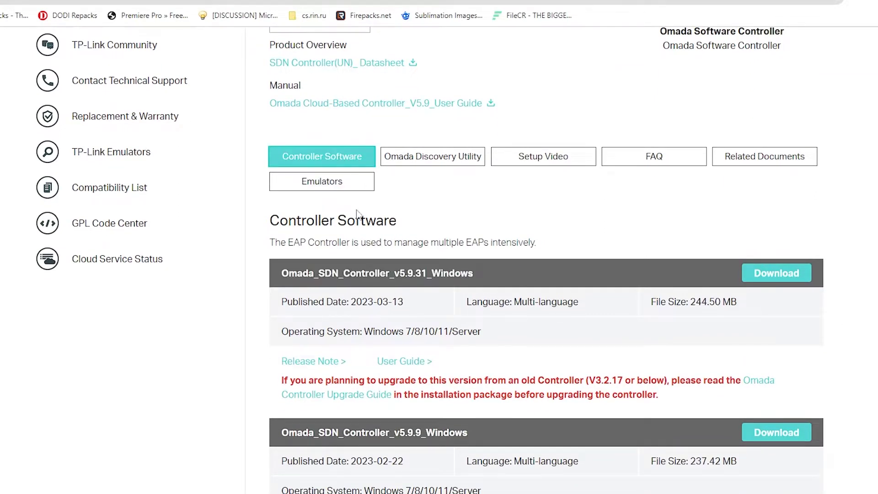
left_click(767, 275)
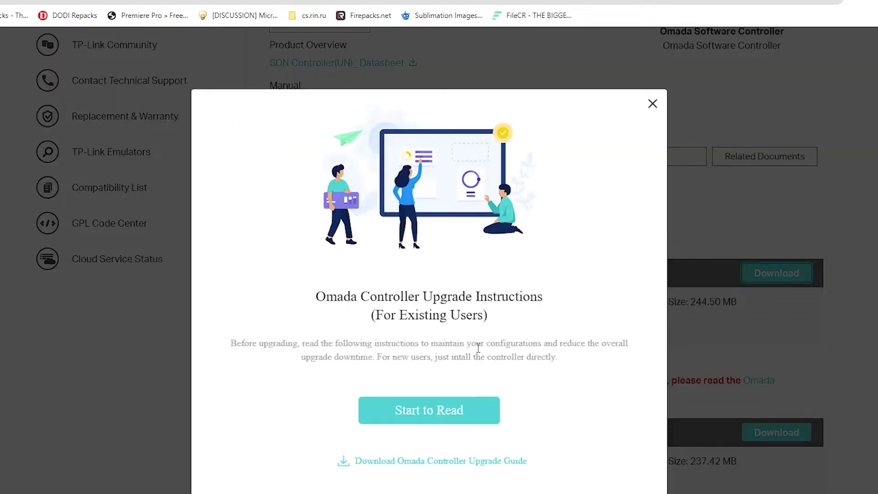
left_click(432, 323)
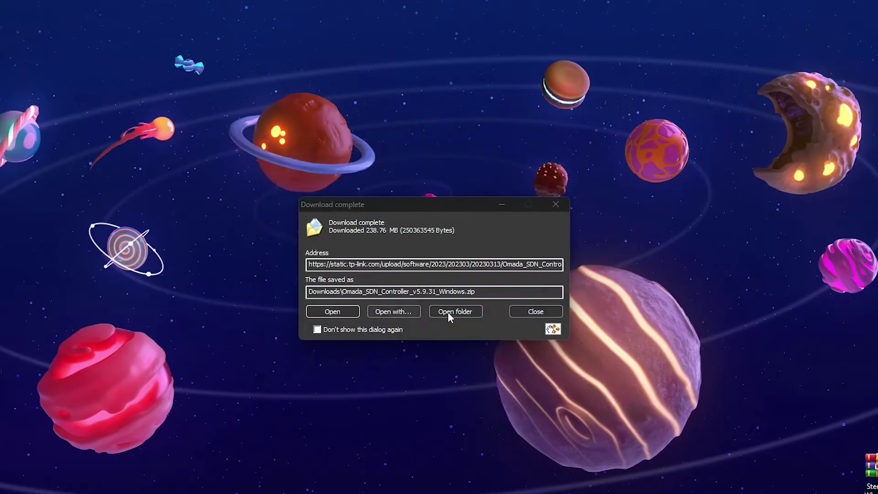
Extract Omada Controller.exe from the downloaded zip onto the desktop, then close WinRAR
left_click(448, 312)
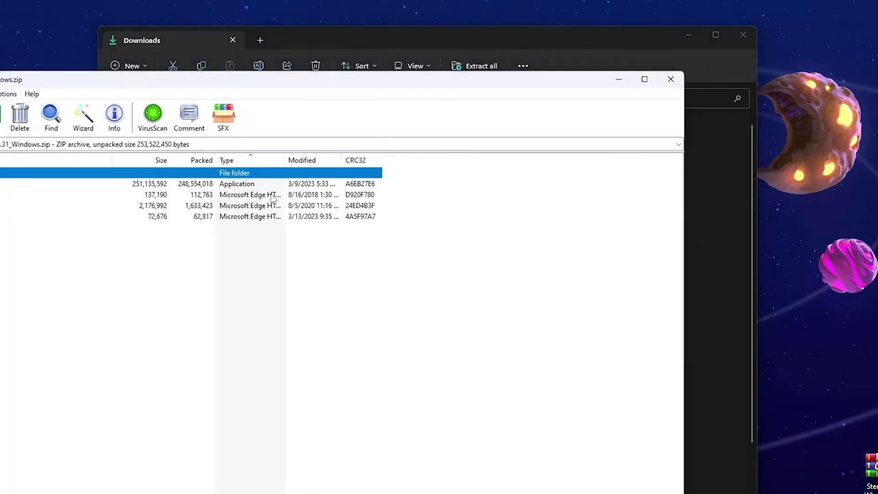
left_click_drag(247, 80, 512, 70)
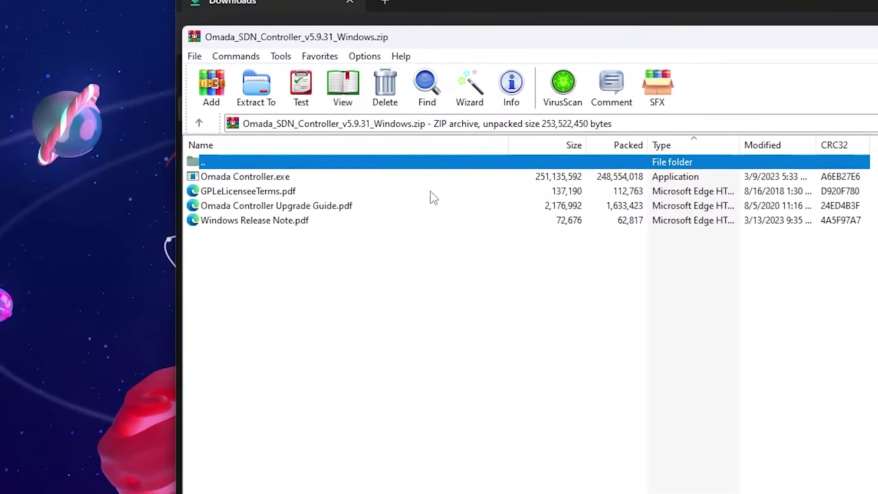
left_click(159, 178)
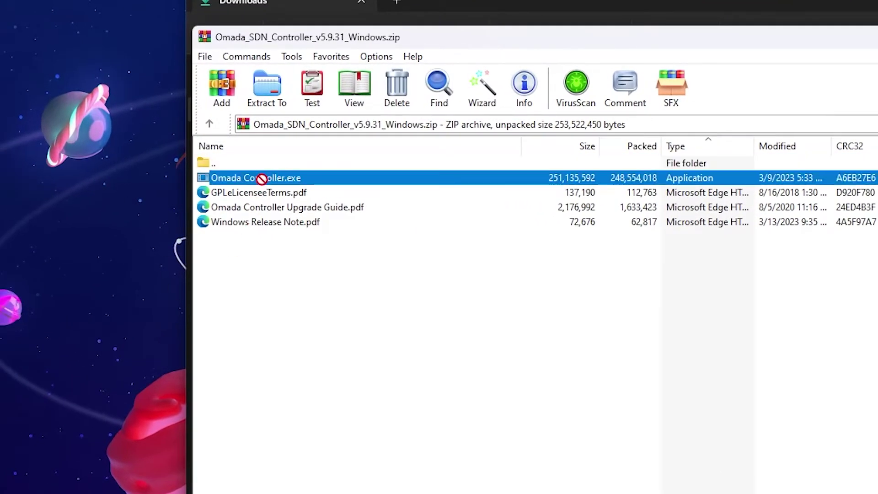
left_click_drag(100, 333, 94, 364)
left_click(451, 320)
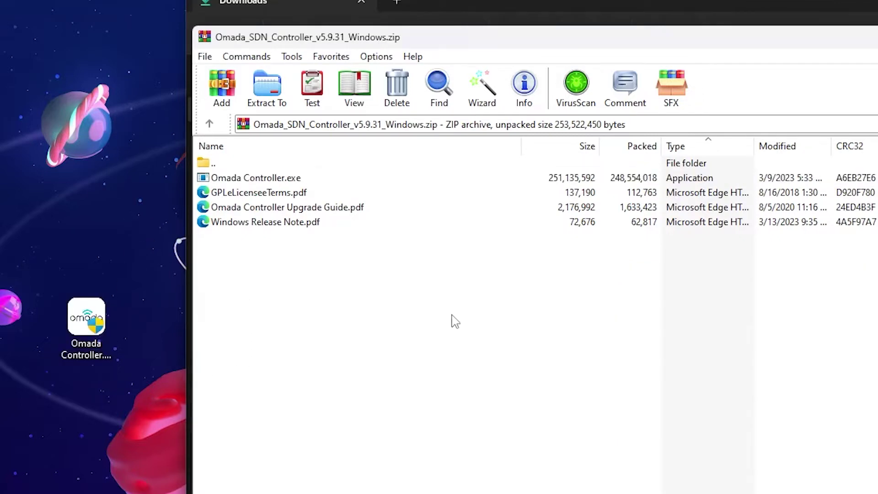
key("alt+F4")
key("alt+F4")
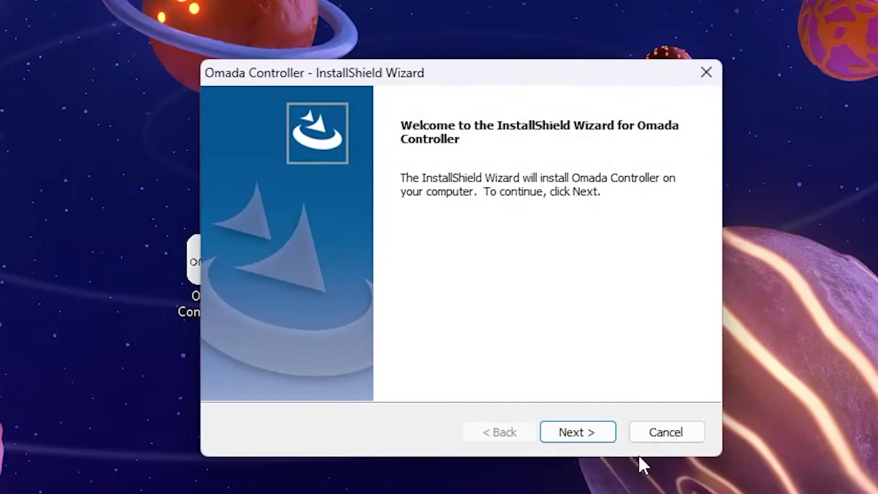
Change the install folder to D:\Program Files\Omada Controller
left_click(587, 431)
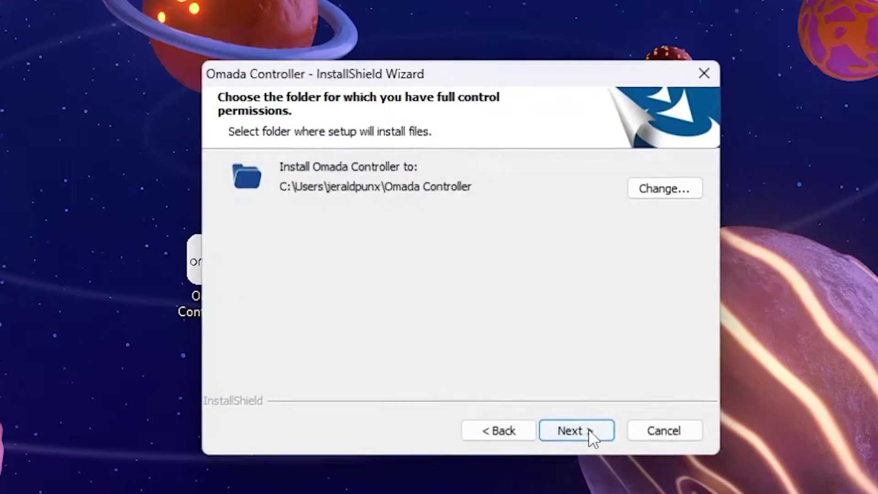
left_click(649, 191)
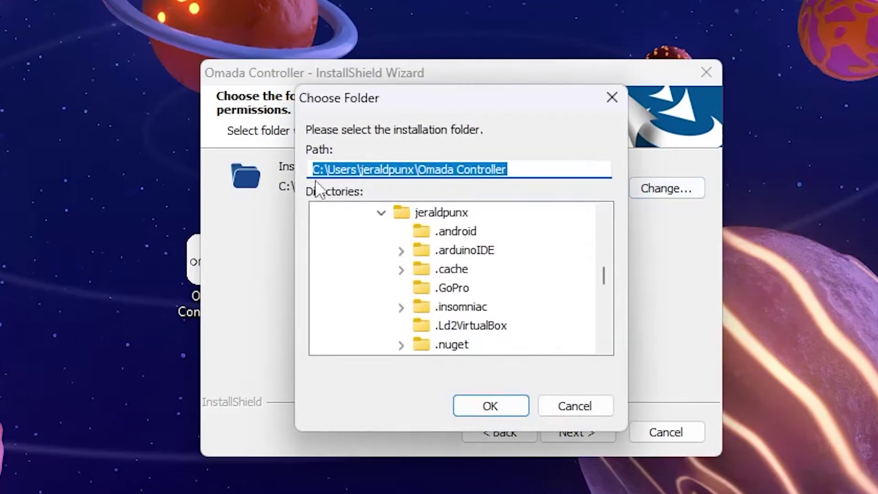
left_click_drag(322, 170, 417, 169)
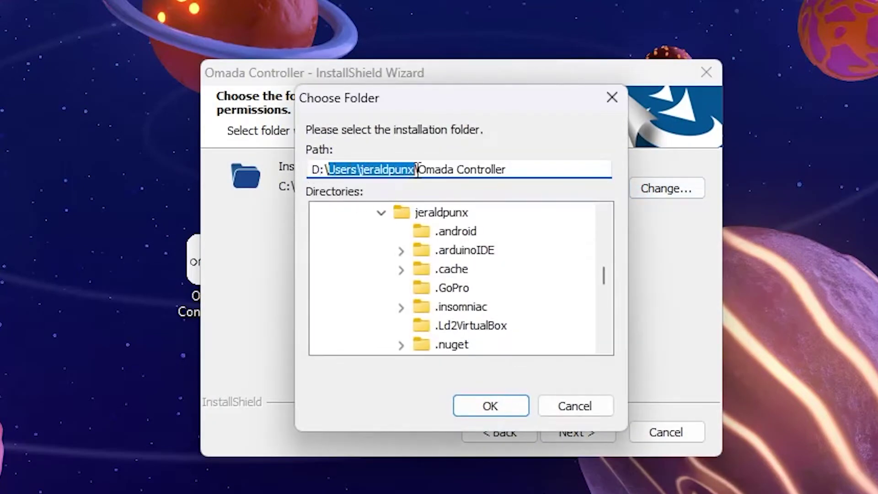
type("Program Fi")
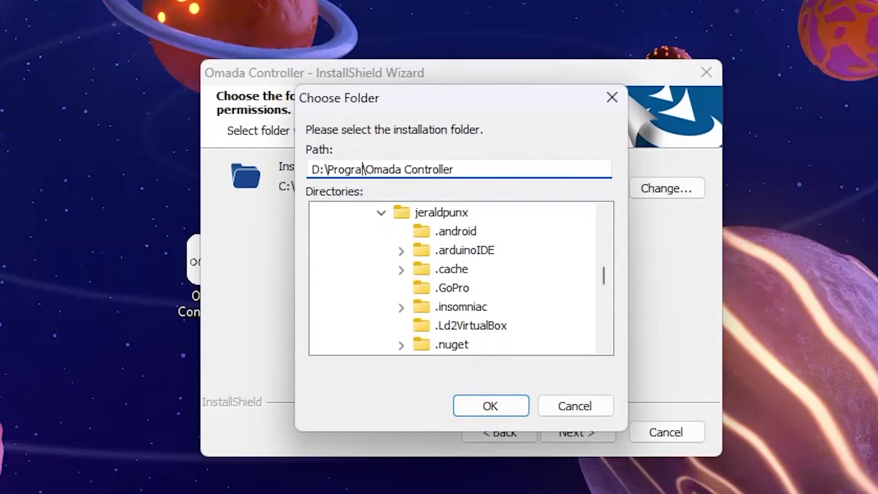
type("les")
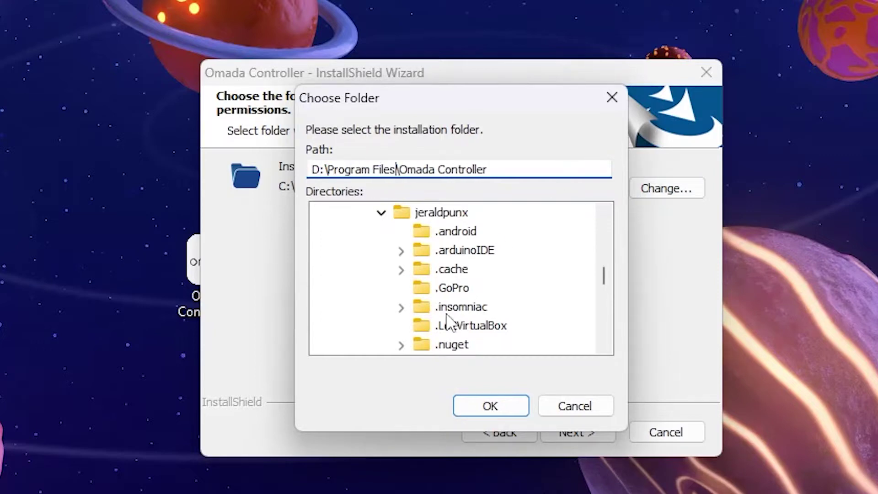
left_click(484, 410)
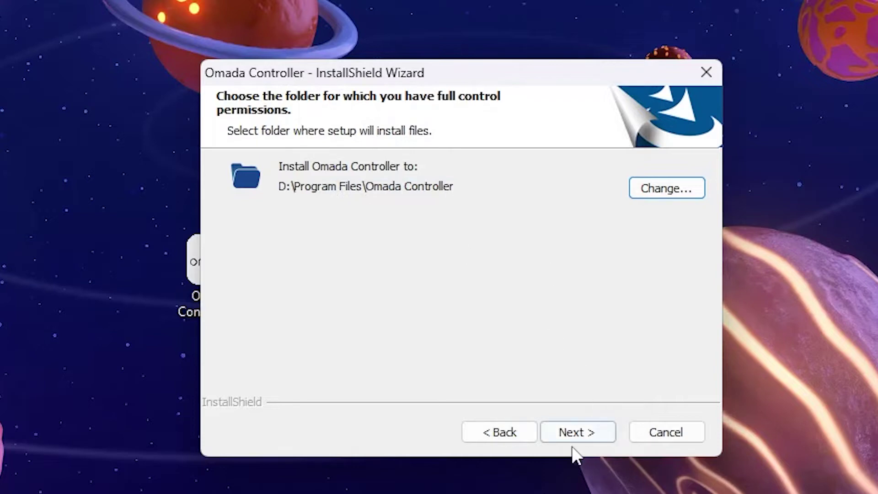
Install Omada Controller and finish with Start Omada Controller unticked
left_click(593, 431)
left_click(594, 435)
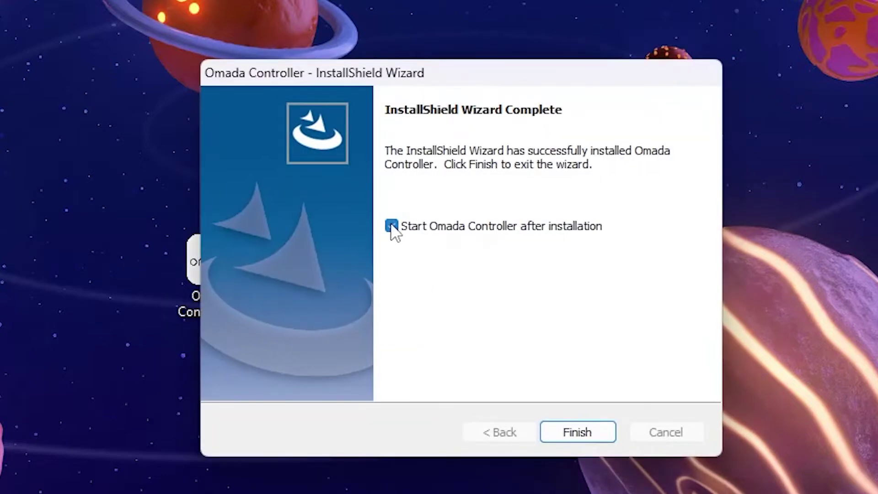
left_click(391, 225)
left_click(551, 434)
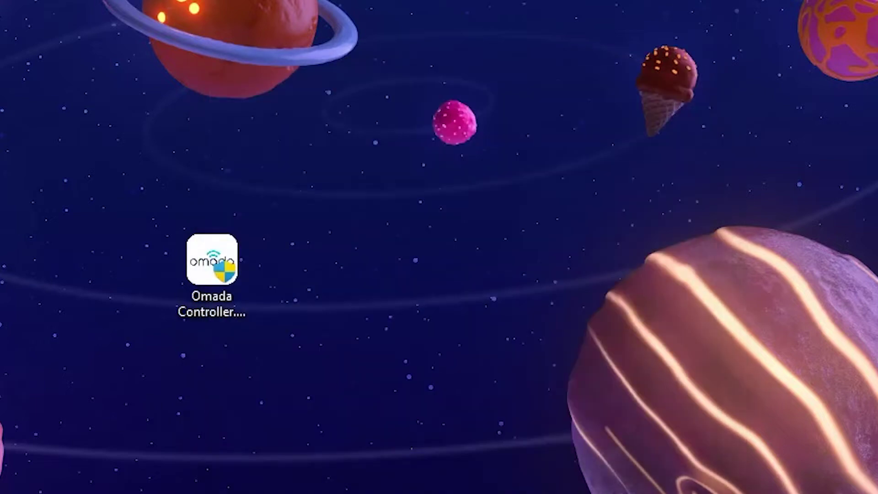
Locate the Omada Controller folder in Program Files and open its Properties
left_click_drag(507, 283, 393, 294)
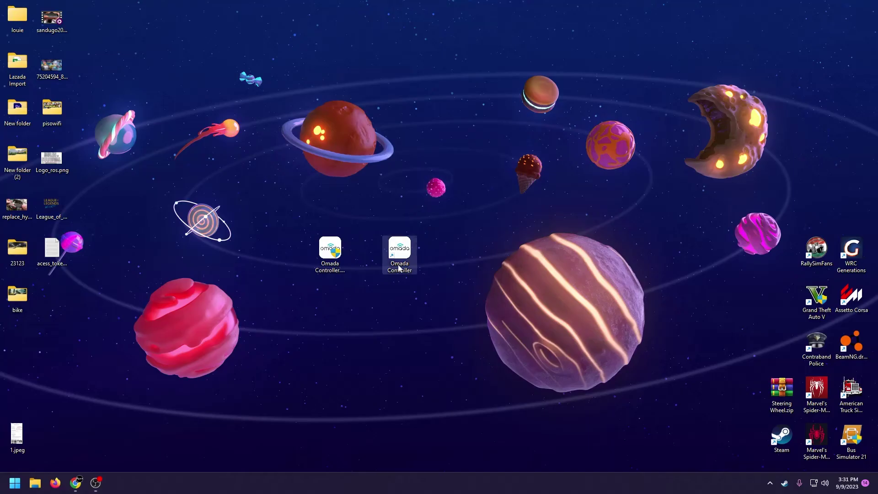
right_click(399, 268)
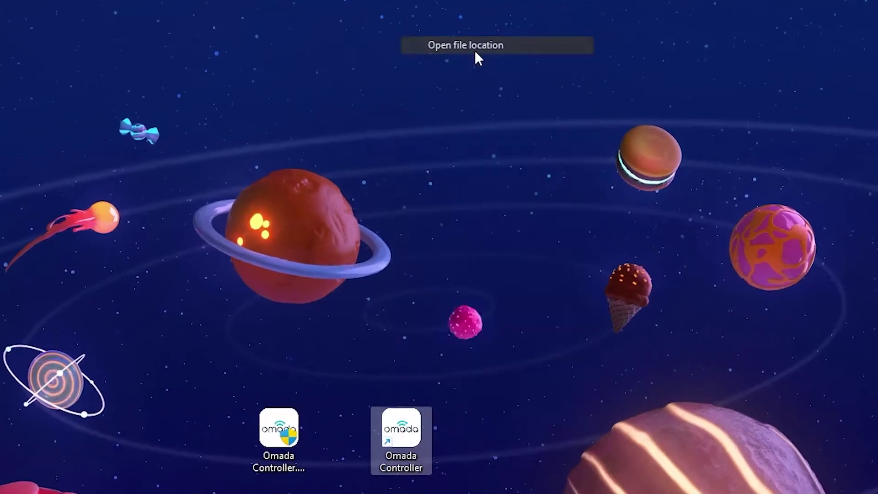
left_click(475, 51)
left_click(435, 179)
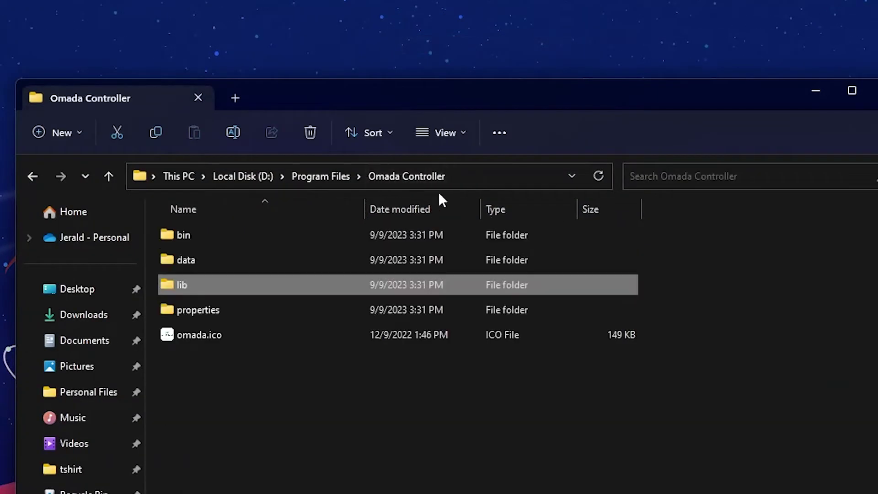
key("alt+Up")
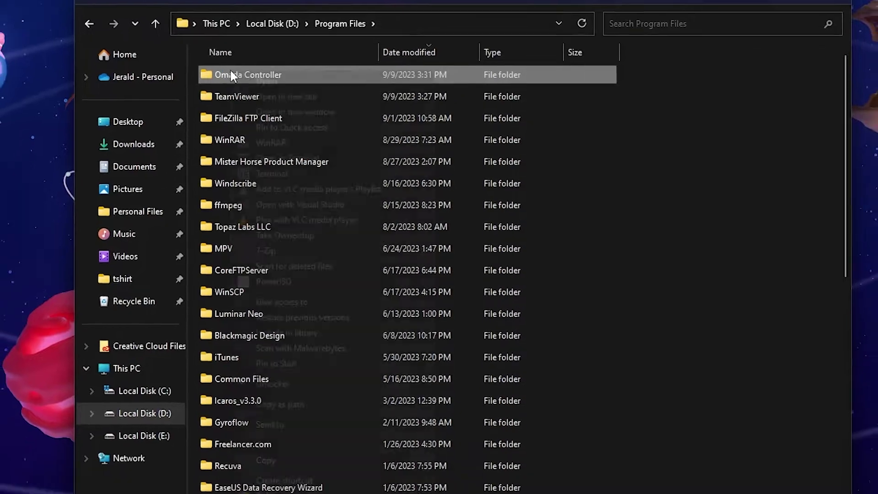
right_click(201, 235)
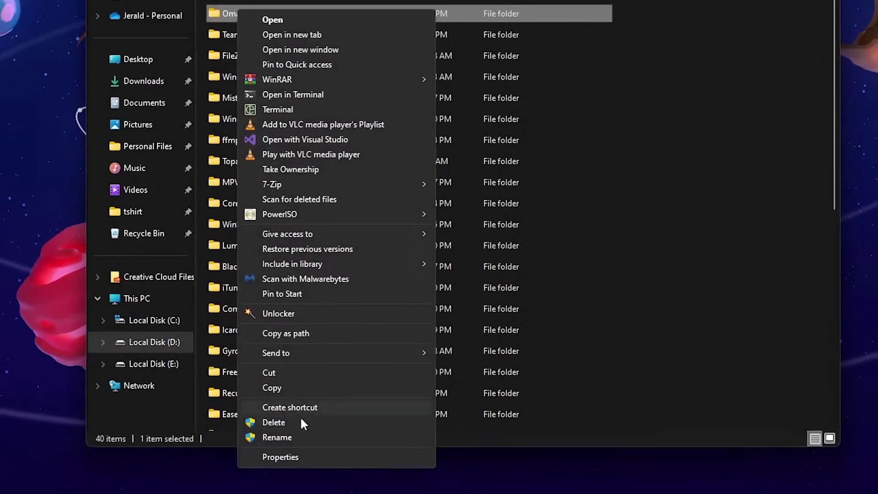
left_click(281, 457)
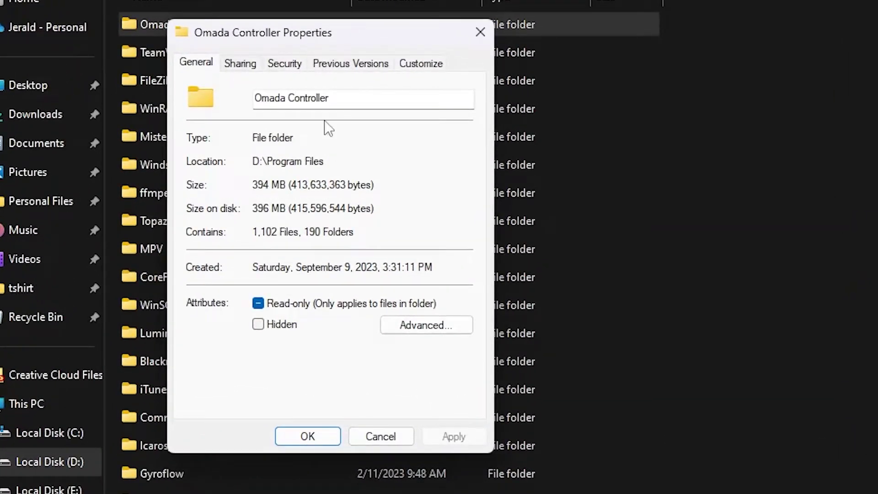
Add the Everyone group to the folder's security permissions
left_click(284, 63)
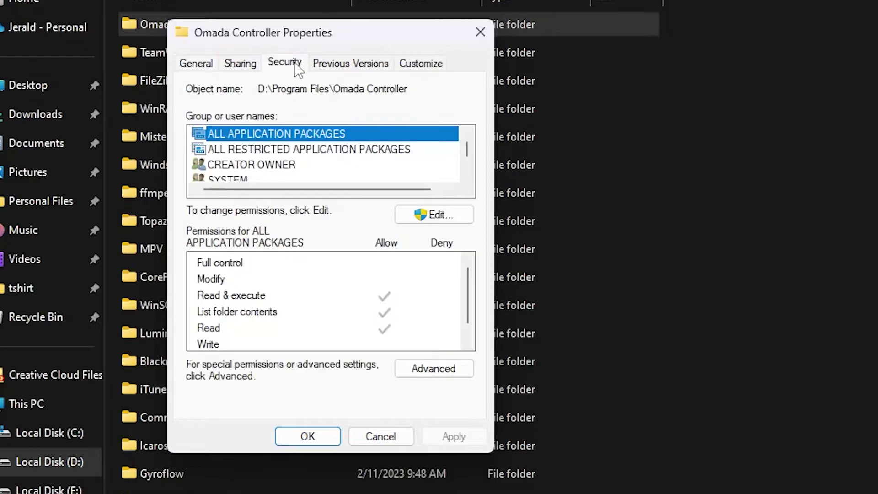
left_click(438, 217)
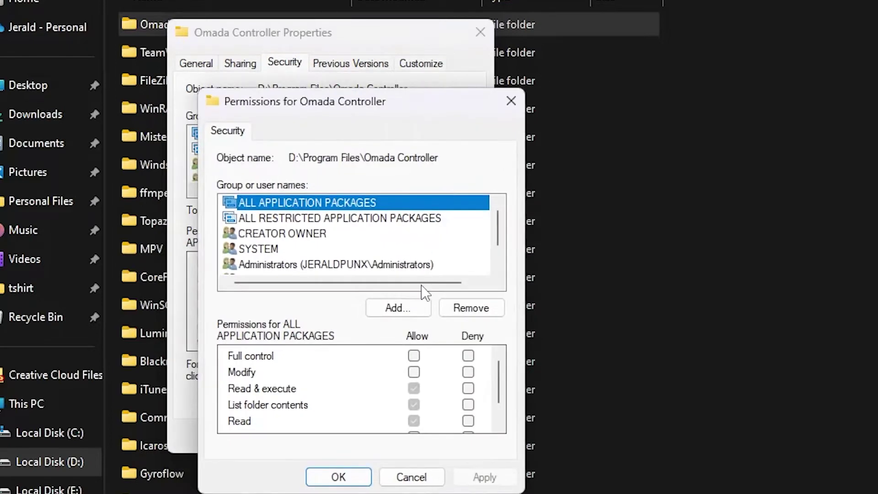
left_click(411, 311)
type("Everyone")
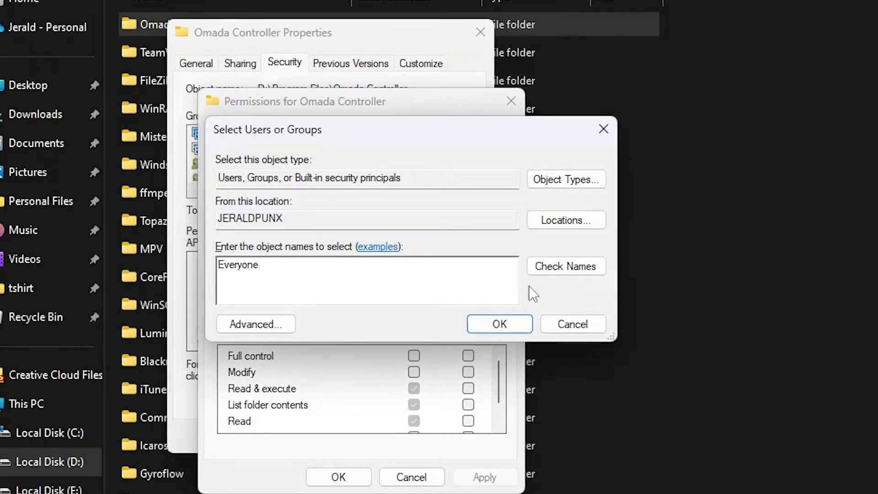
left_click(558, 271)
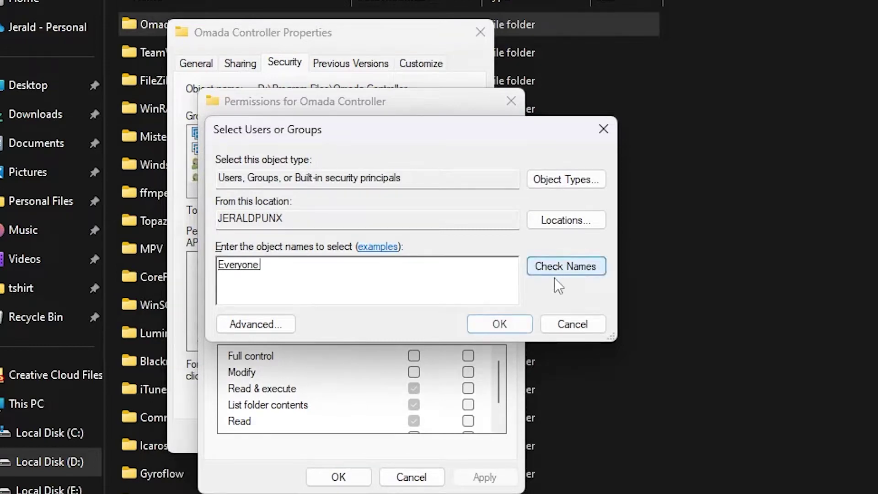
left_click(511, 325)
Allow Everyone Full control, apply it, and close the permission dialogs
left_click(413, 356)
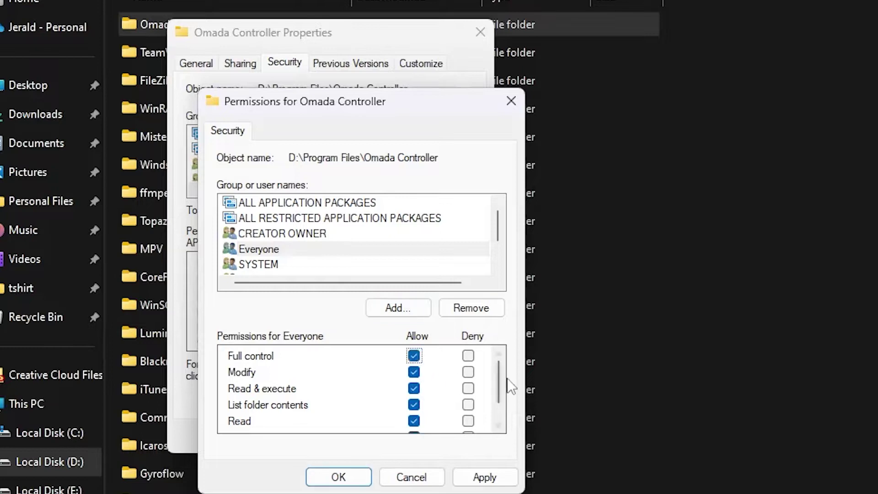
left_click_drag(503, 383, 431, 439)
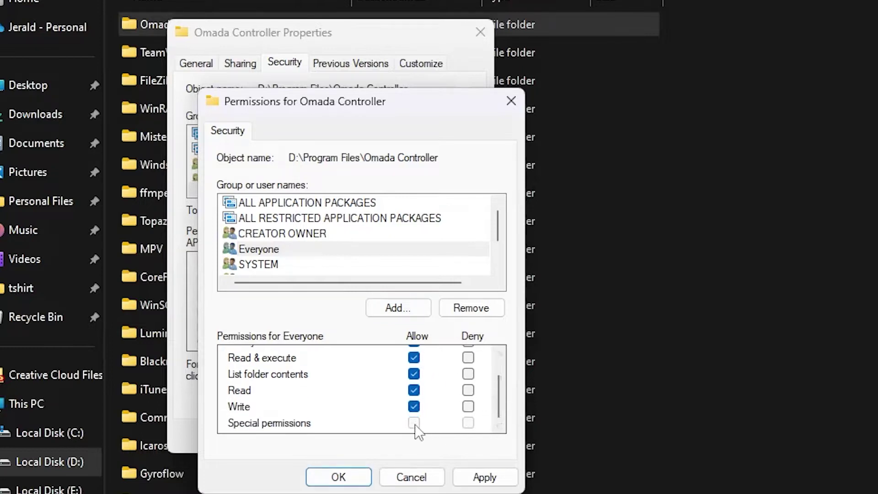
left_click(484, 475)
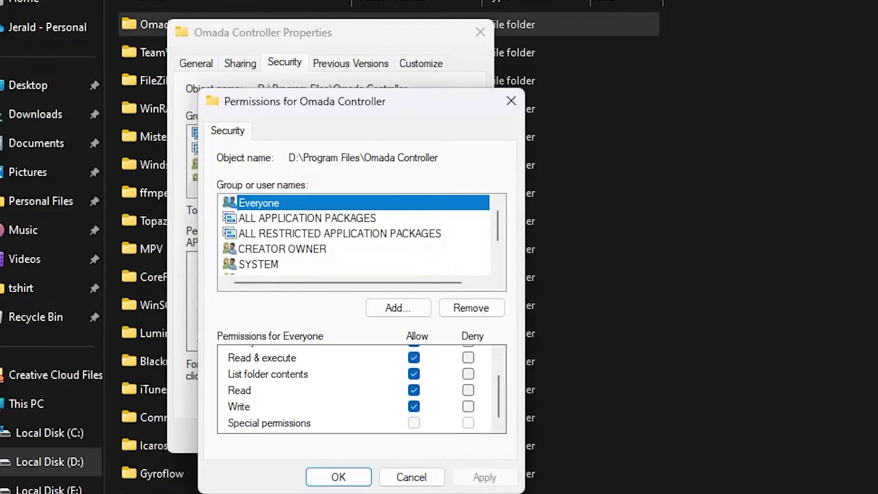
left_click(363, 477)
left_click(311, 436)
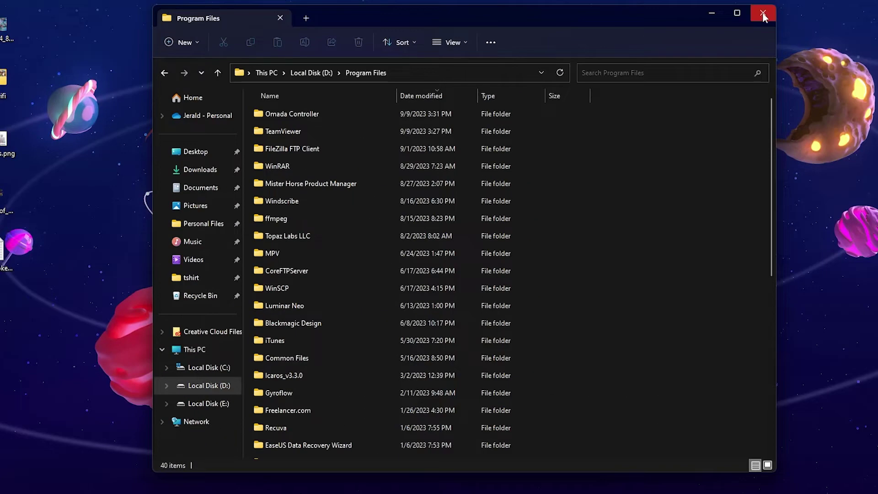
Close the Program Files window and start Omada Controller from its desktop shortcut
left_click(757, 12)
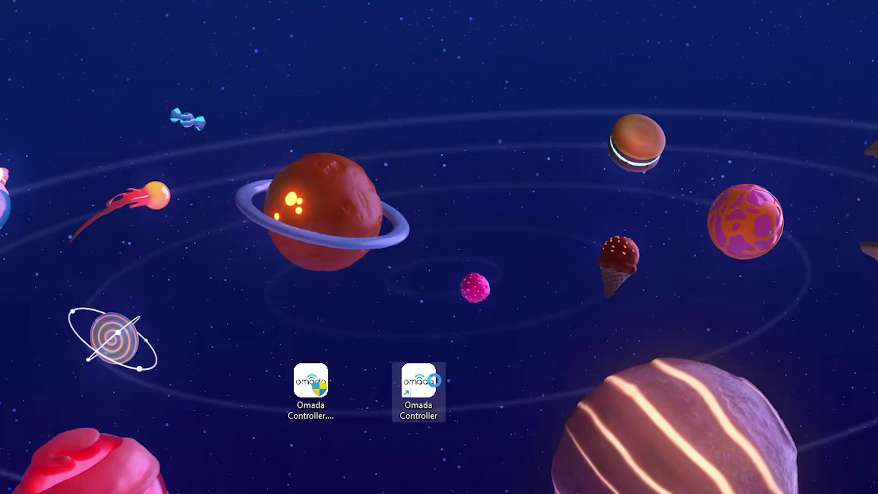
right_click(422, 250)
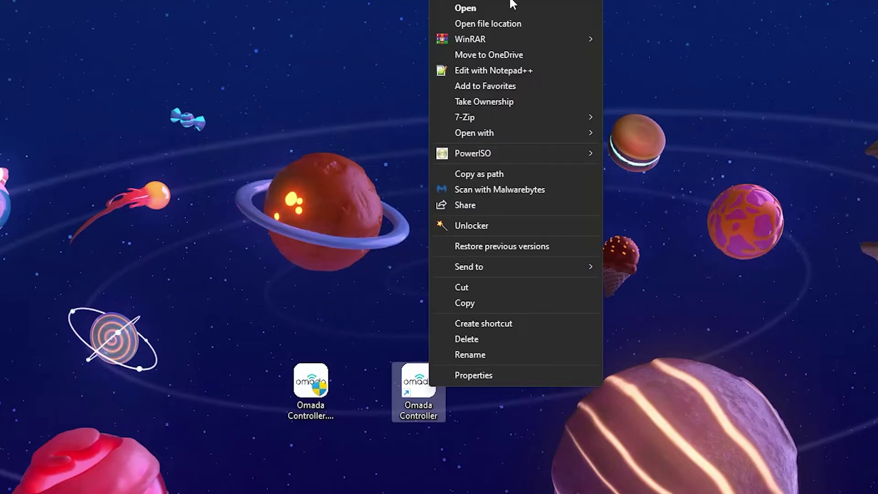
left_click(490, 8)
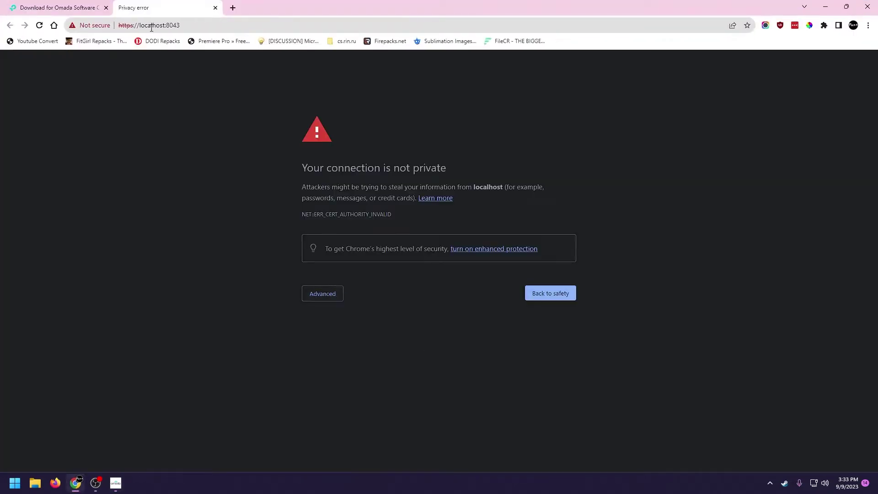
Bypass the localhost certificate warning and start the controller setup wizard
left_click(333, 294)
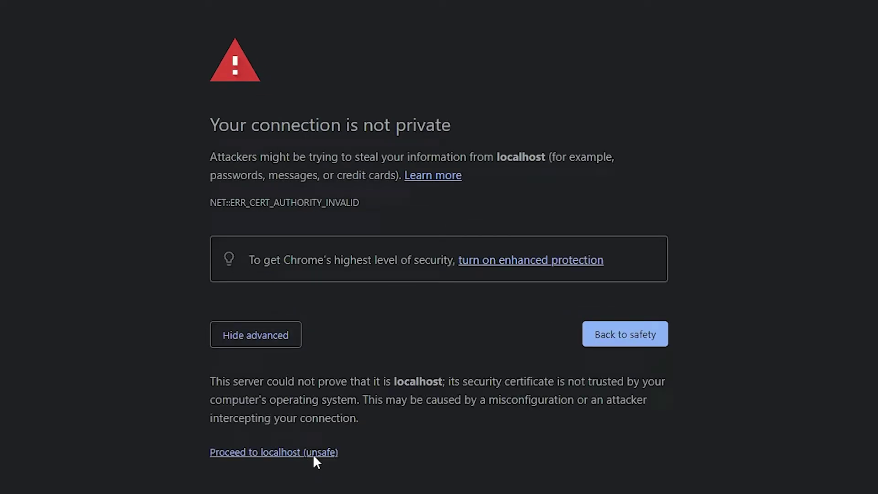
left_click(315, 453)
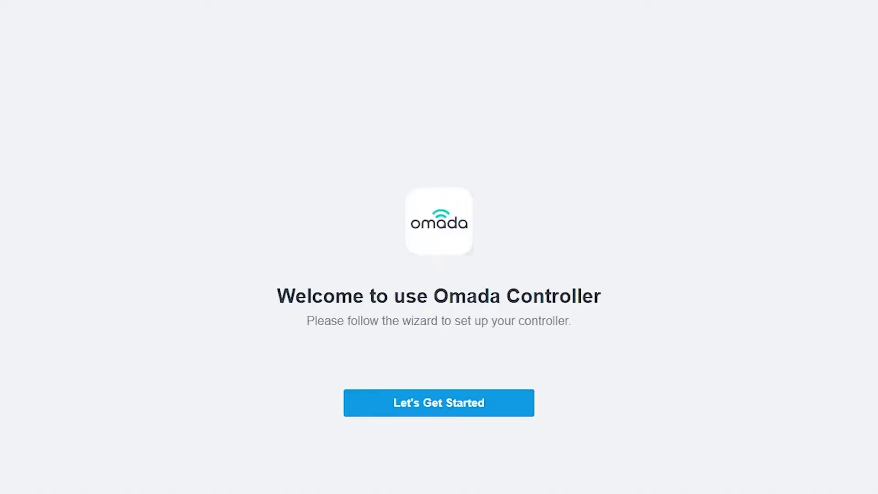
left_click(471, 414)
Enter administrator name Admin, the e-mail, and a matching password twice
left_click(176, 175)
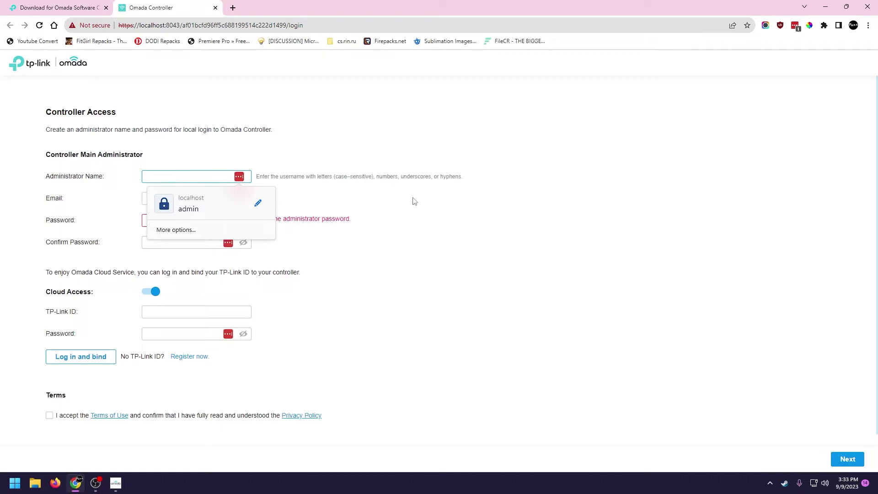
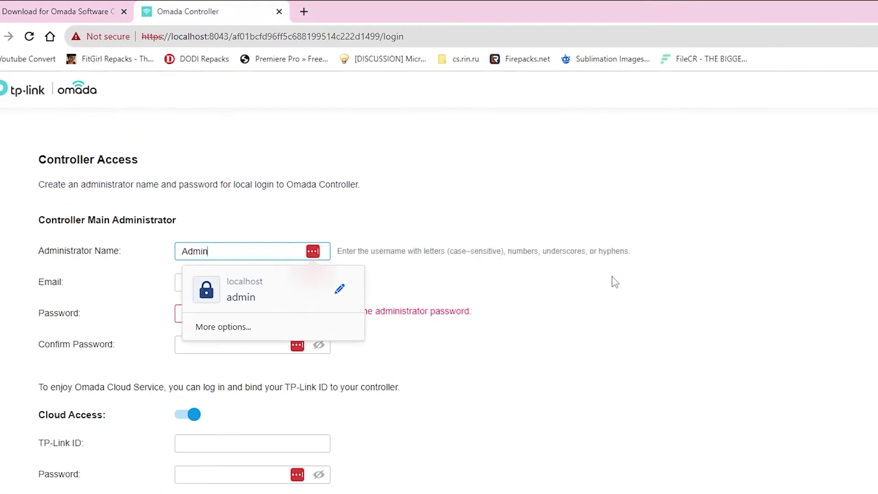
key("Tab")
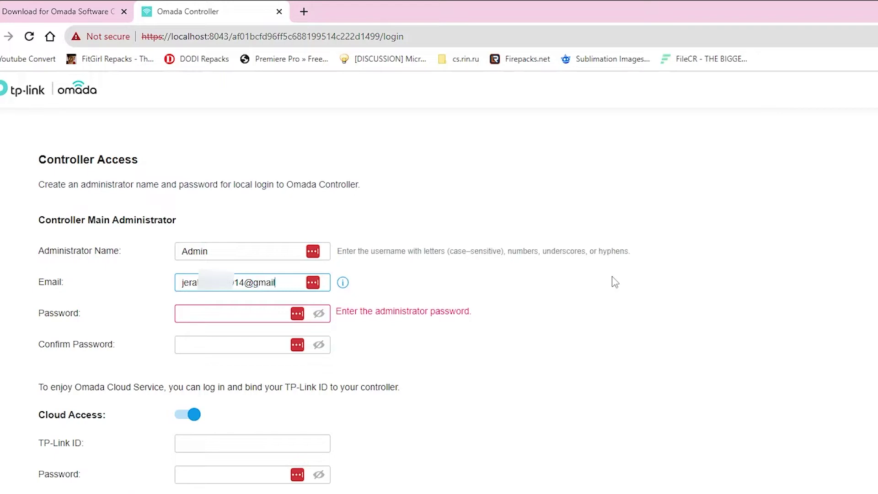
key("Tab")
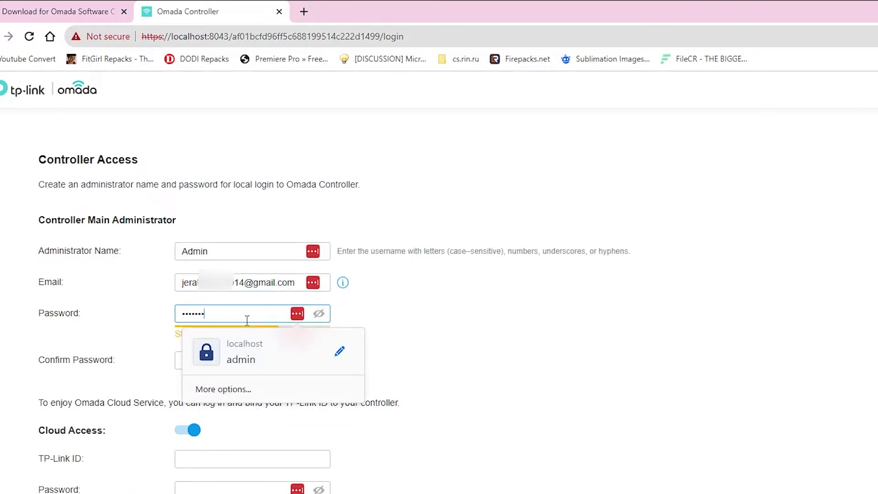
left_click(251, 363)
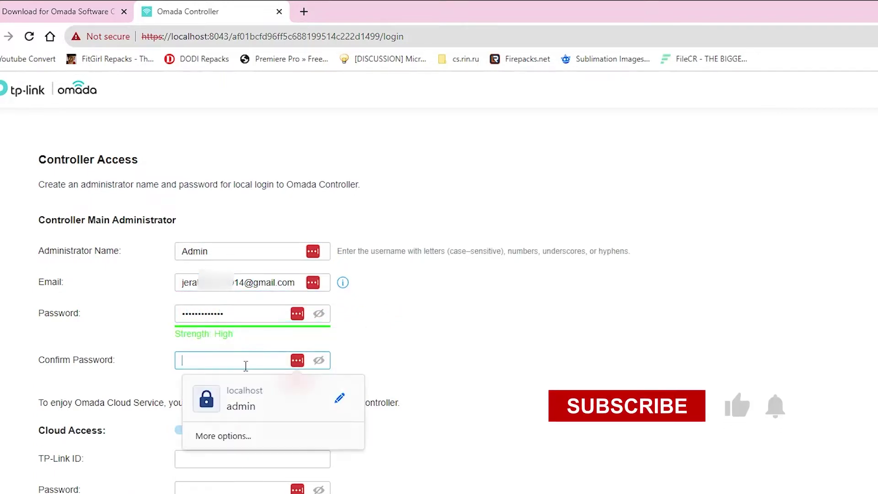
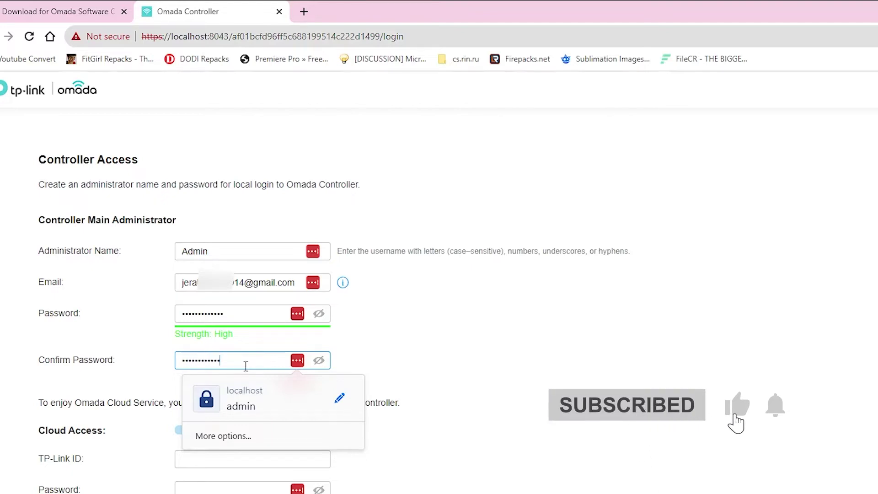
left_click(499, 384)
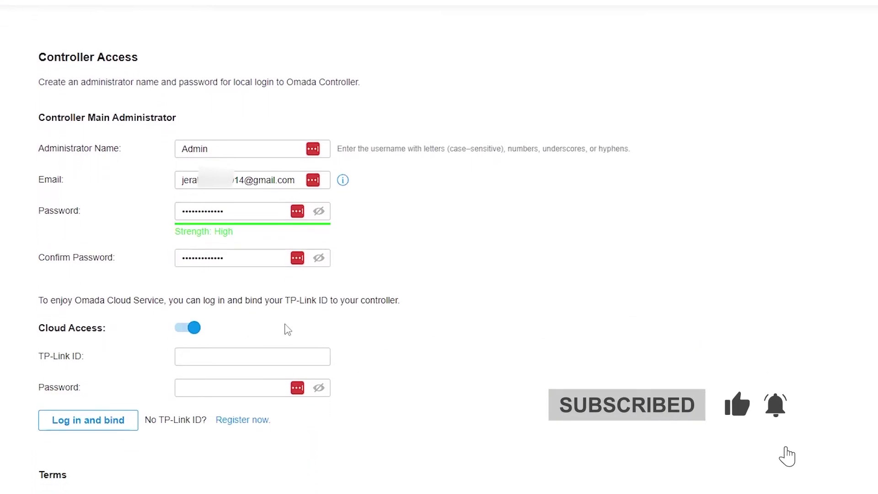
left_click(206, 356)
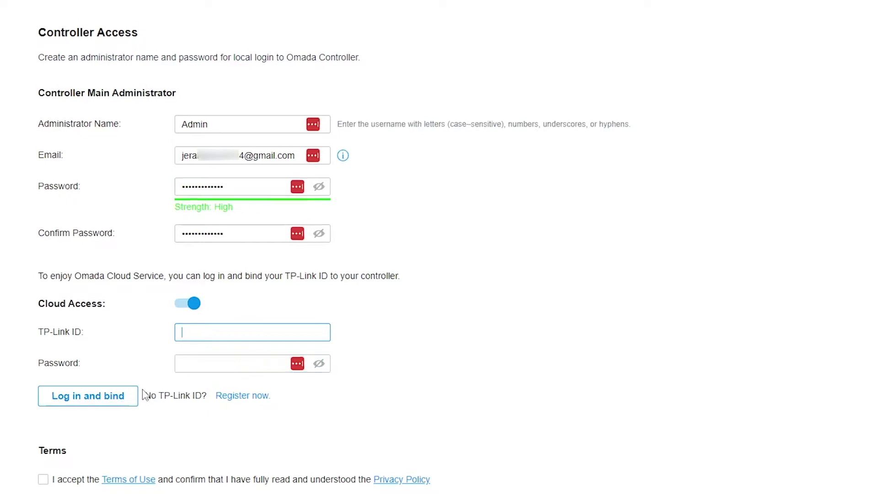
left_click_drag(159, 397, 182, 398)
left_click(194, 412)
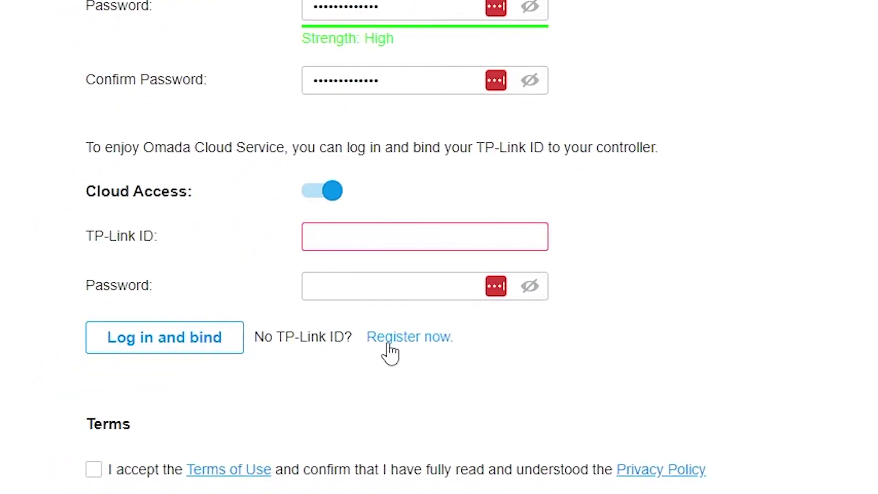
left_click(394, 347)
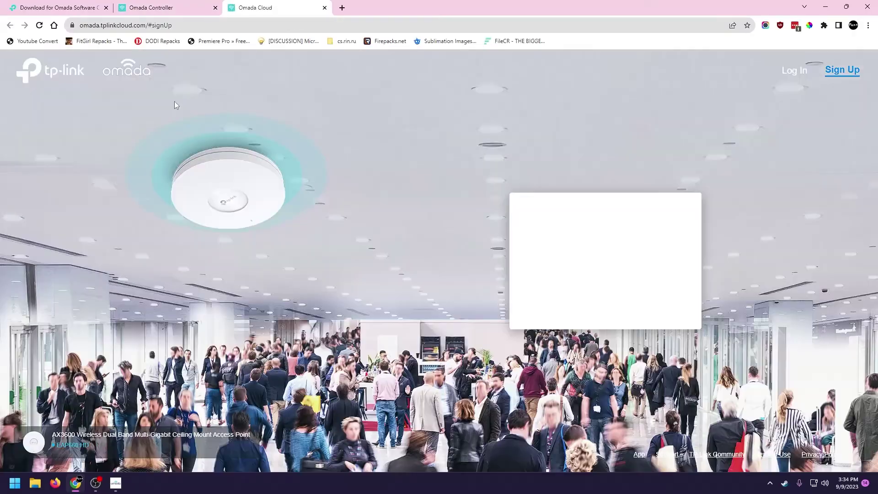
left_click(613, 200)
left_click(716, 204)
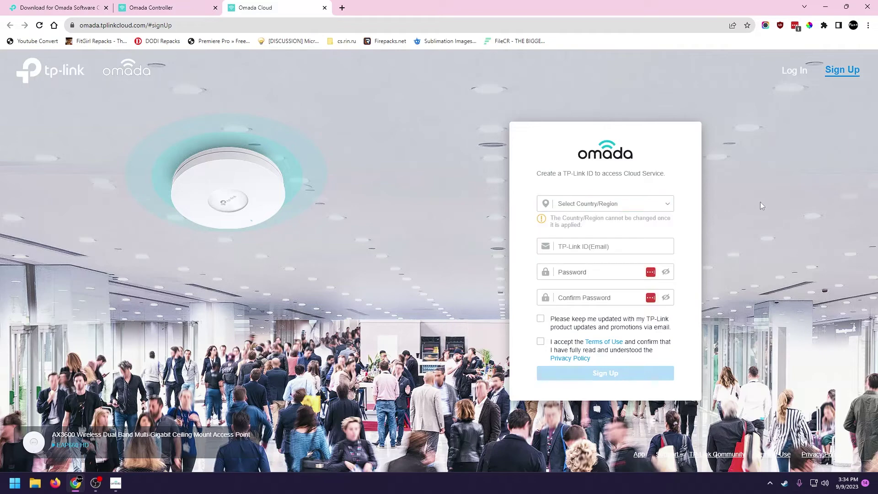
left_click(594, 246)
left_click(530, 313)
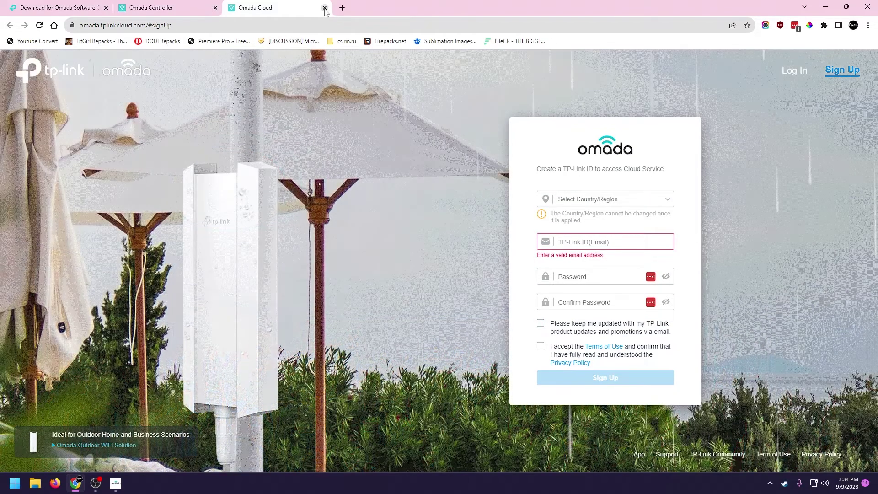
left_click(324, 8)
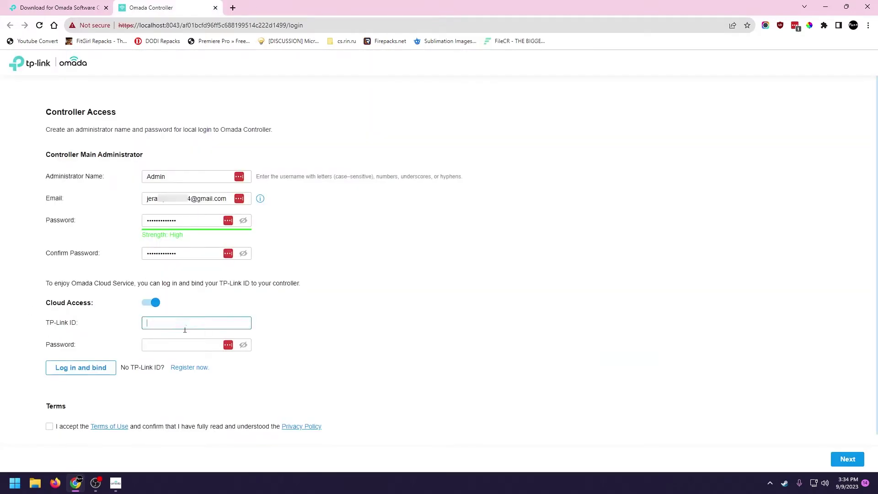
Paste the TP-Link ID e-mail and password, log in and bind, then continue
key("ctrl+v")
left_click(188, 346)
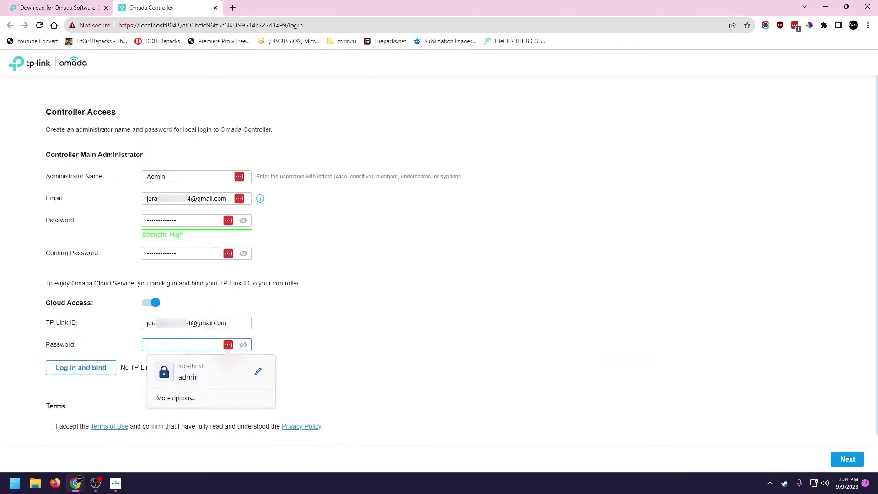
key("ctrl+v")
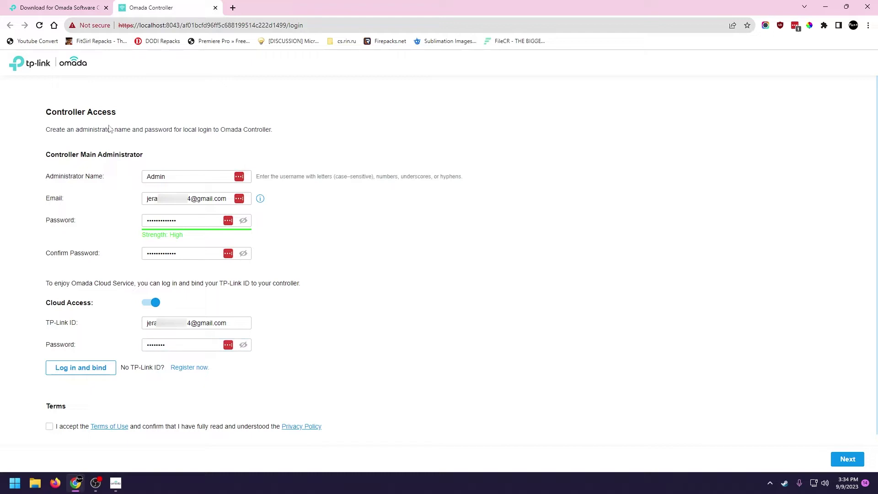
left_click_drag(50, 108, 182, 111)
left_click_drag(43, 129, 386, 272)
left_click(107, 310)
left_click(90, 372)
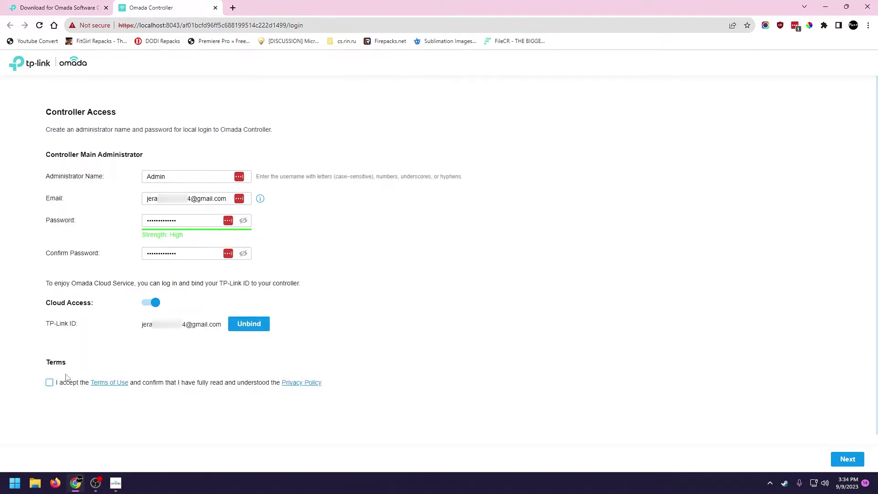
left_click(847, 459)
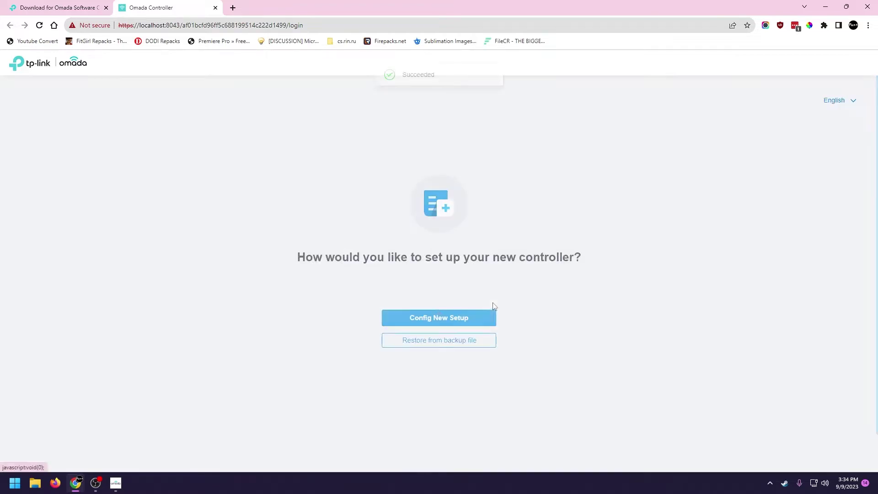
Start a fresh configuration and rename the controller to OmadaController_PisoWifi
left_click(460, 323)
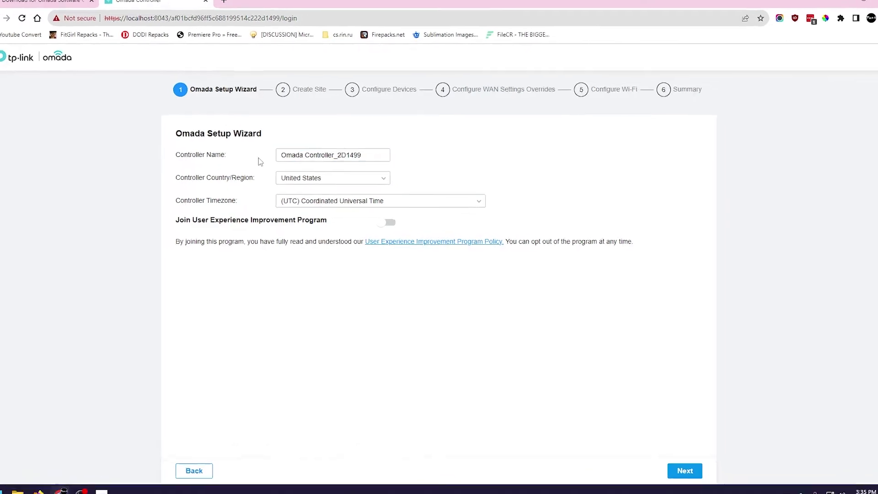
key("BackSpace")
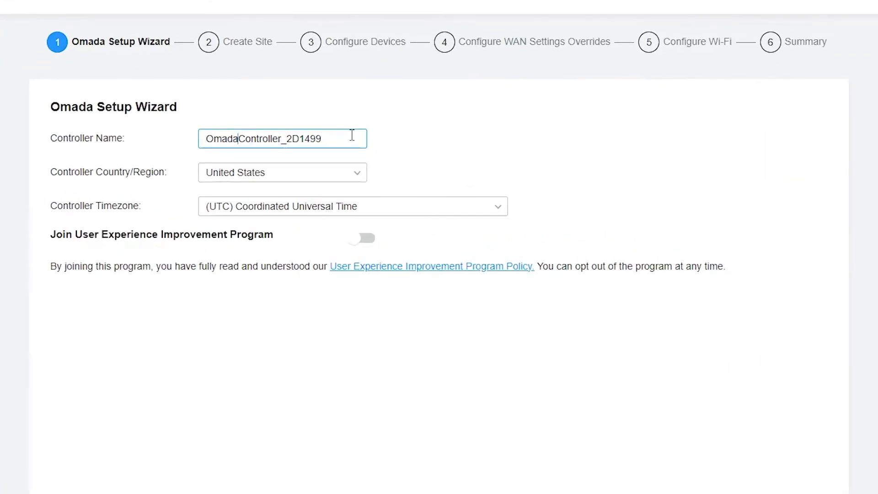
left_click_drag(286, 138, 325, 140)
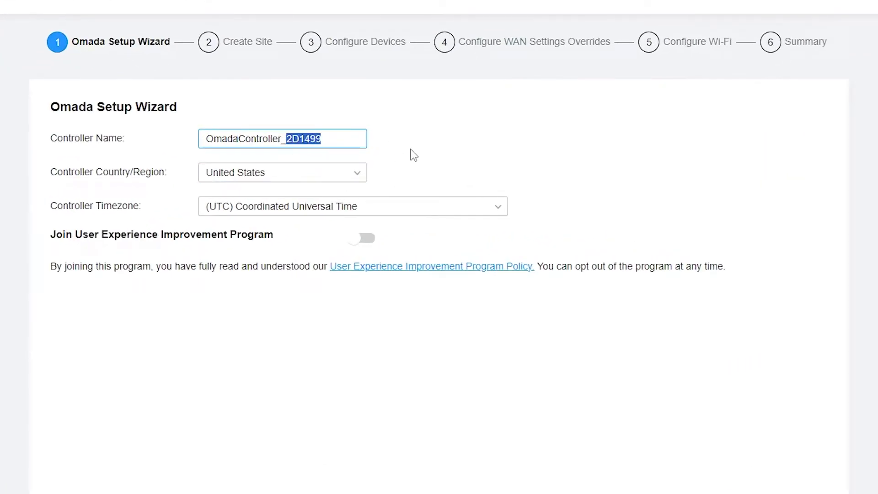
type("PisoWifi")
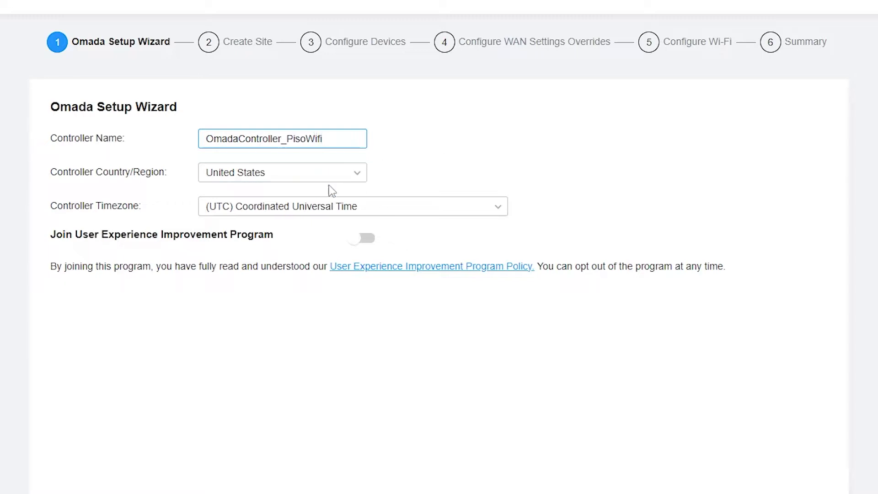
Set country to Philippines and time zone to UTC+08:00 Kuala Lumpur, Singapore, then continue
left_click(347, 174)
type("phili")
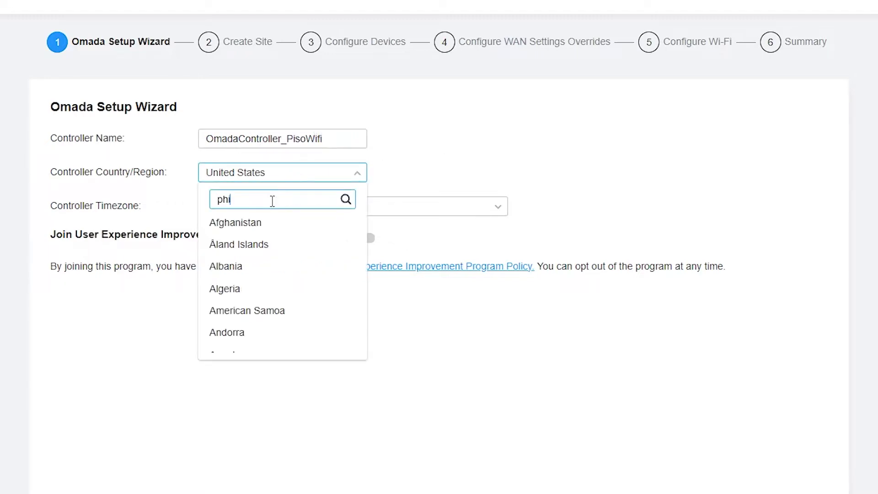
left_click(274, 223)
left_click(343, 205)
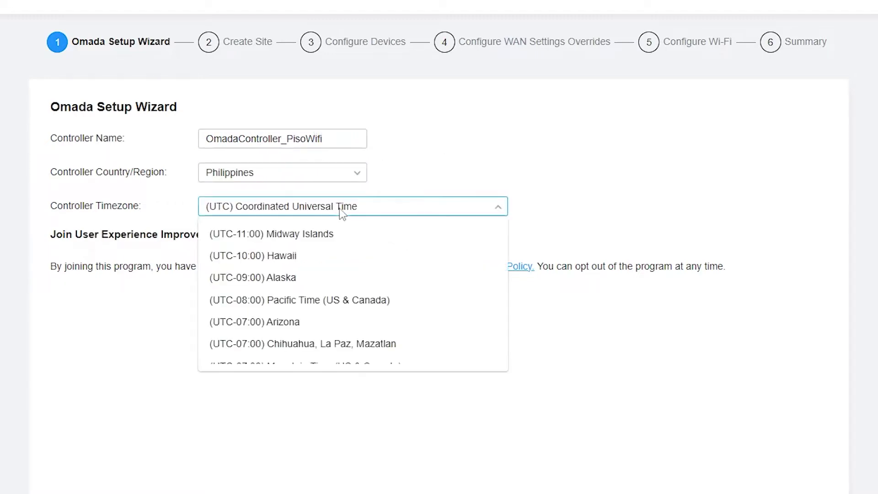
scroll(399, 301, "down", 5)
scroll(400, 298, "down", 15)
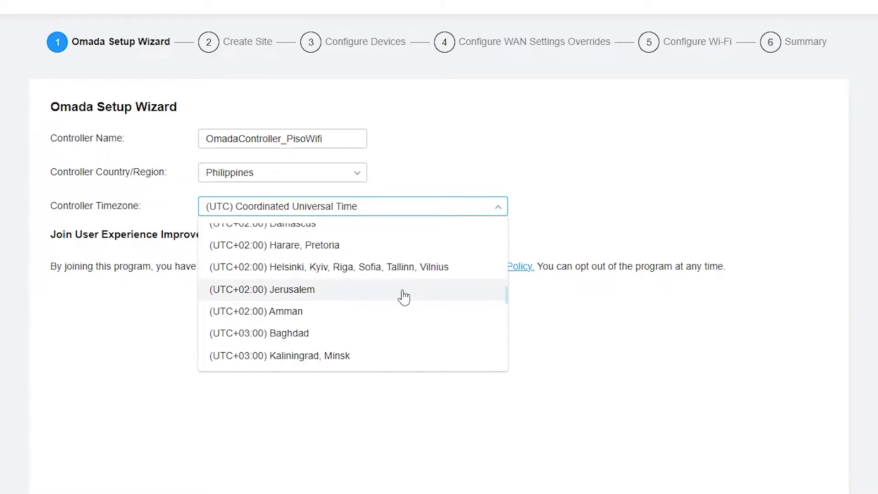
scroll(406, 294, "down", 3)
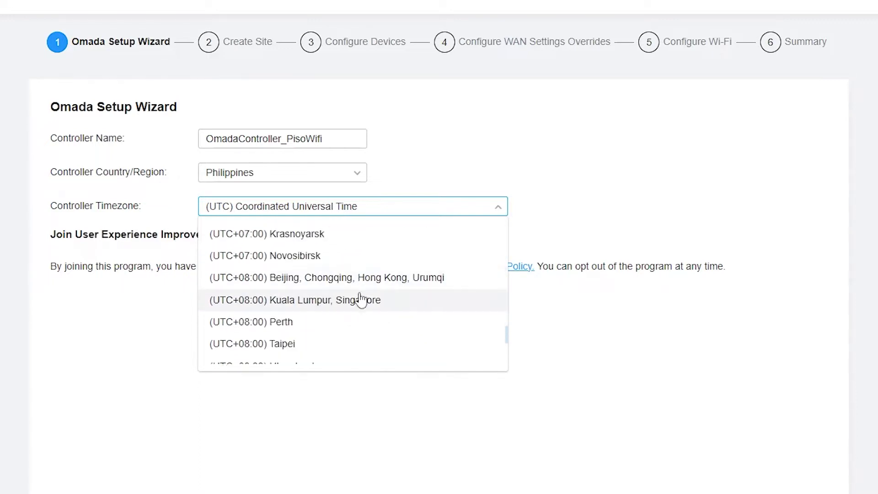
left_click(369, 306)
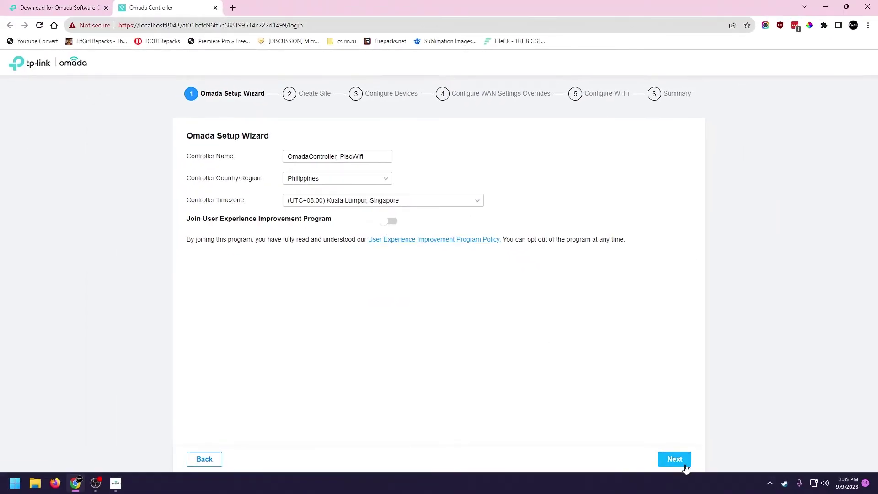
left_click(674, 459)
scroll(453, 252, "down", 2)
Enter the PisoWifi shop's name as the site name
scroll(456, 253, "up", 2)
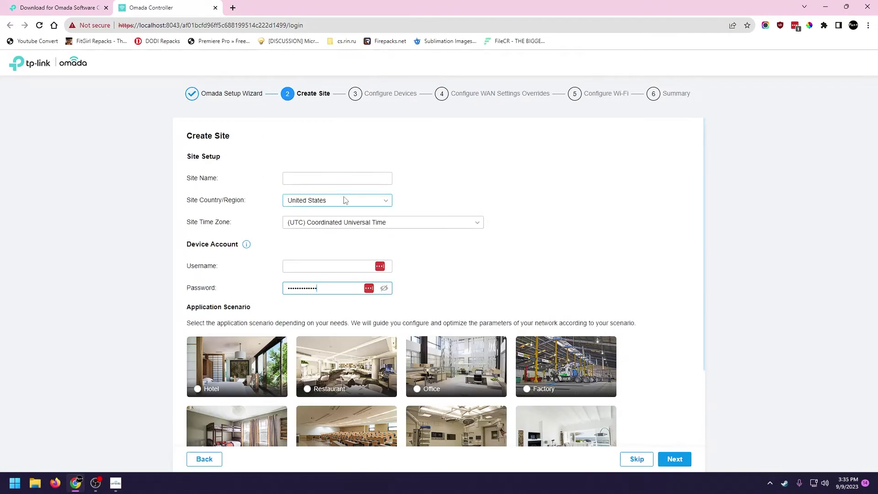
left_click(338, 178)
type("NayHelenPisoWifi")
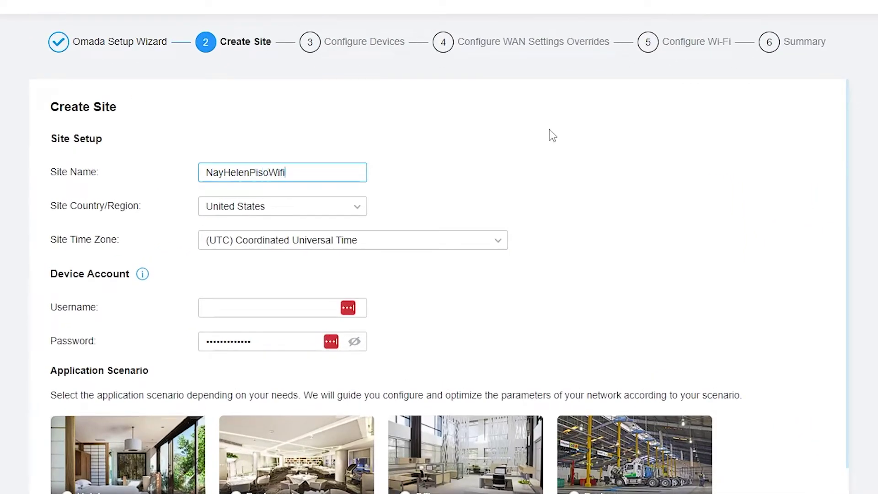
key("Right")
key("Right")
Set the site country to Philippines and time zone to UTC+08:00 Kuala Lumpur, Singapore
left_click(305, 206)
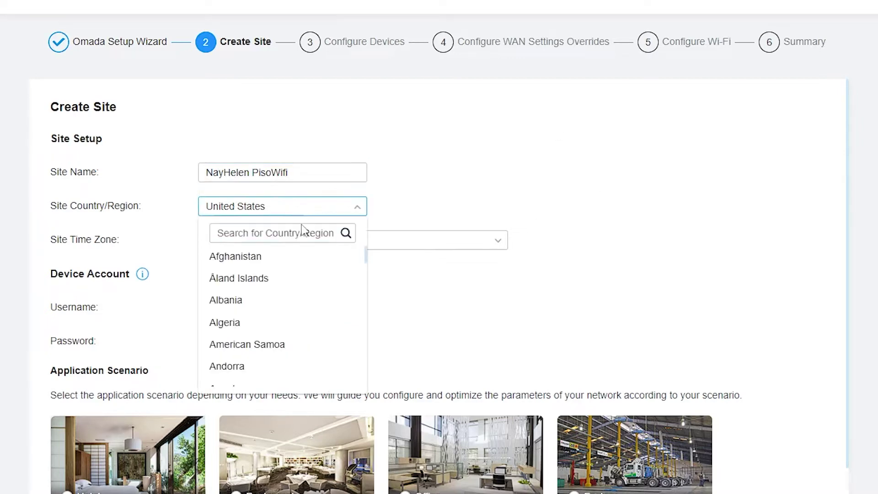
left_click(300, 233)
type("phili")
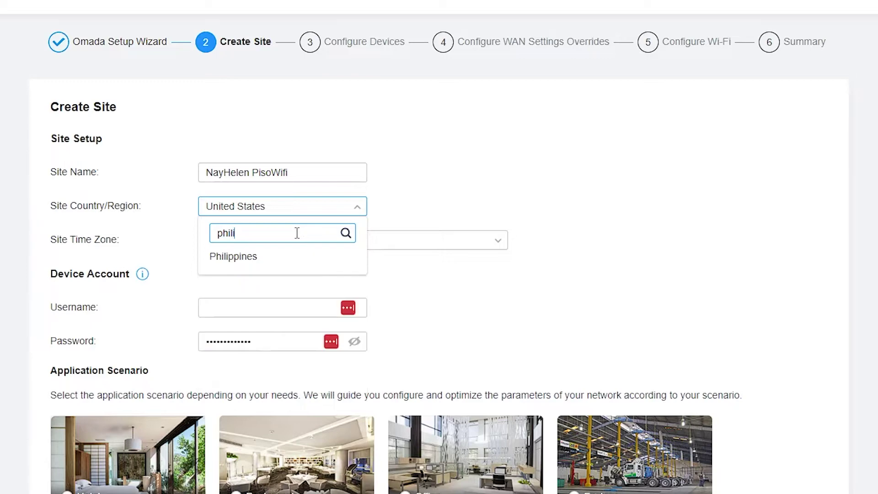
left_click(284, 257)
left_click(361, 241)
scroll(394, 326, "down", 5)
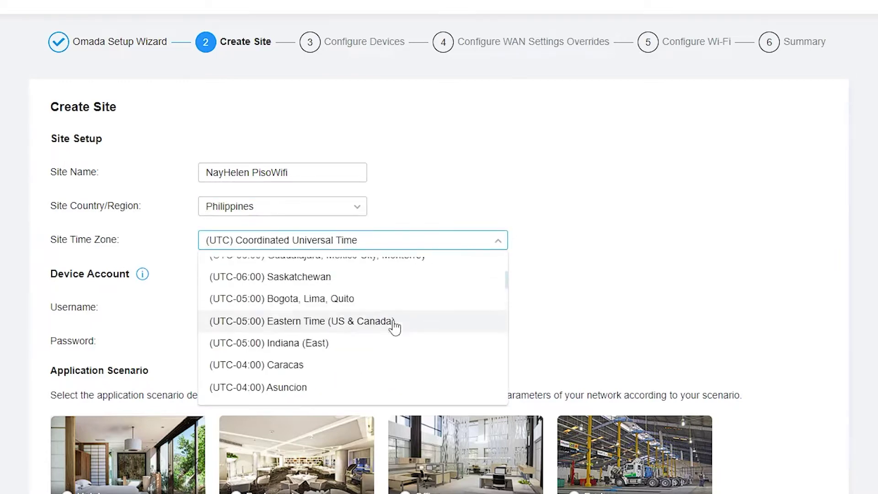
scroll(394, 326, "down", 10)
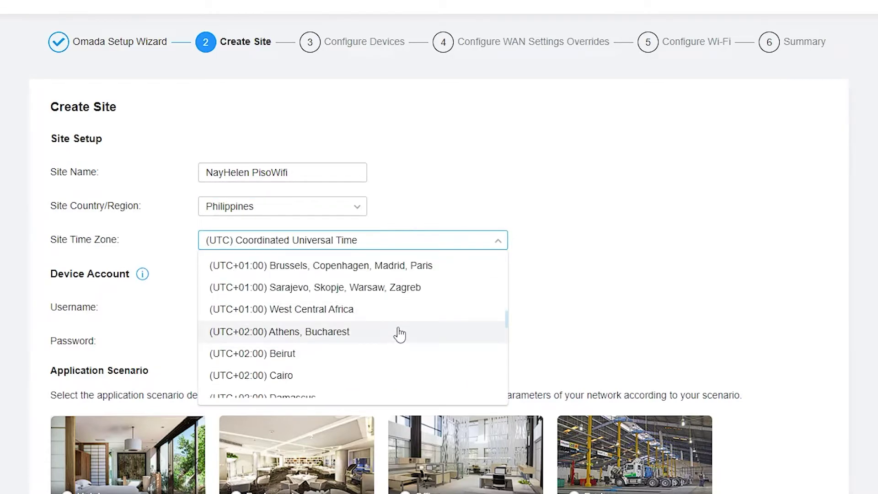
scroll(399, 334, "up", 5)
scroll(399, 334, "down", 8)
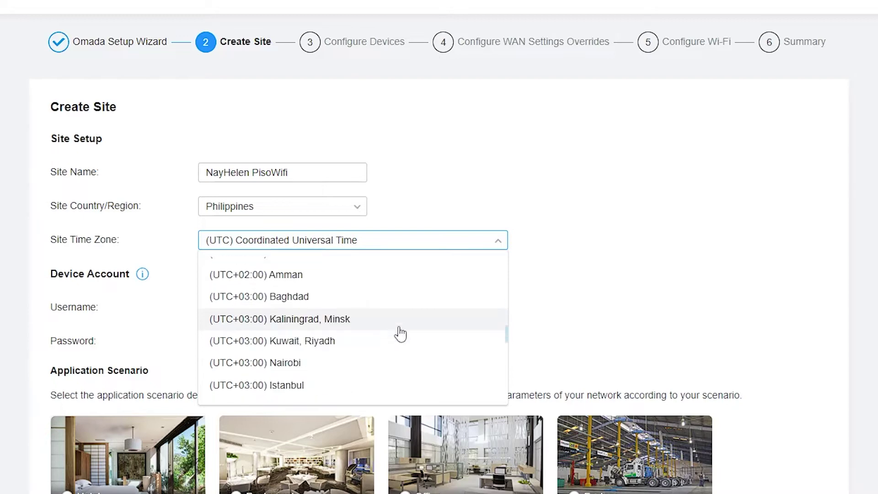
scroll(400, 334, "down", 10)
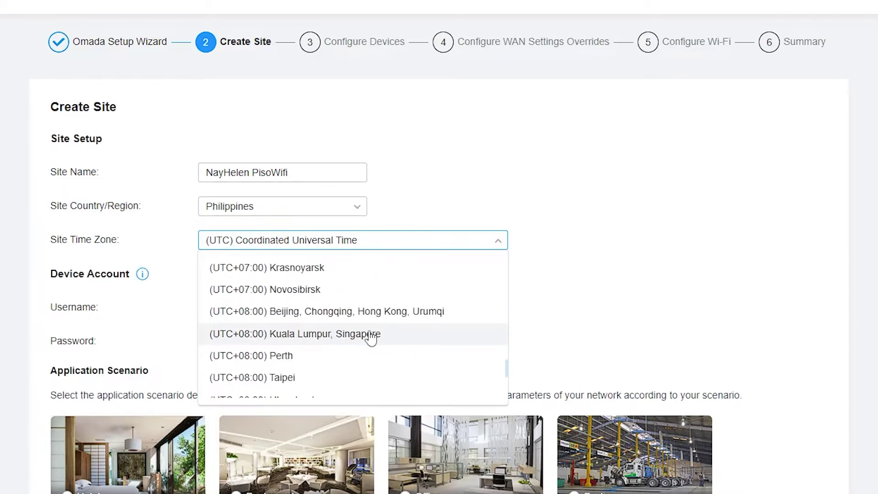
left_click(371, 334)
Set the device account username to admin and enter its new password
scroll(466, 320, "down", 2)
left_click(292, 239)
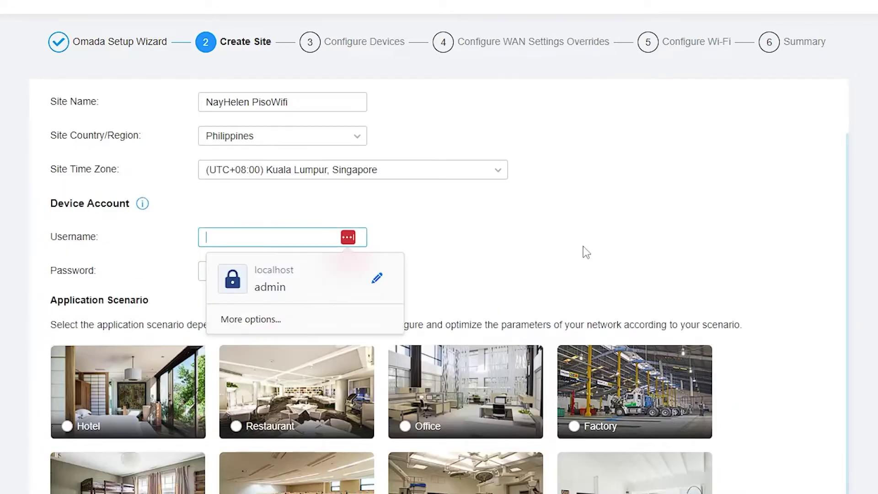
scroll(586, 252, "down", 2)
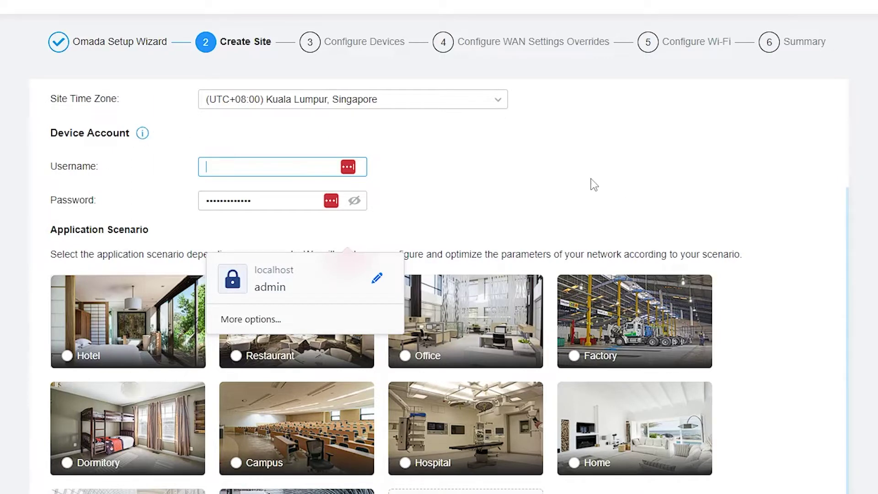
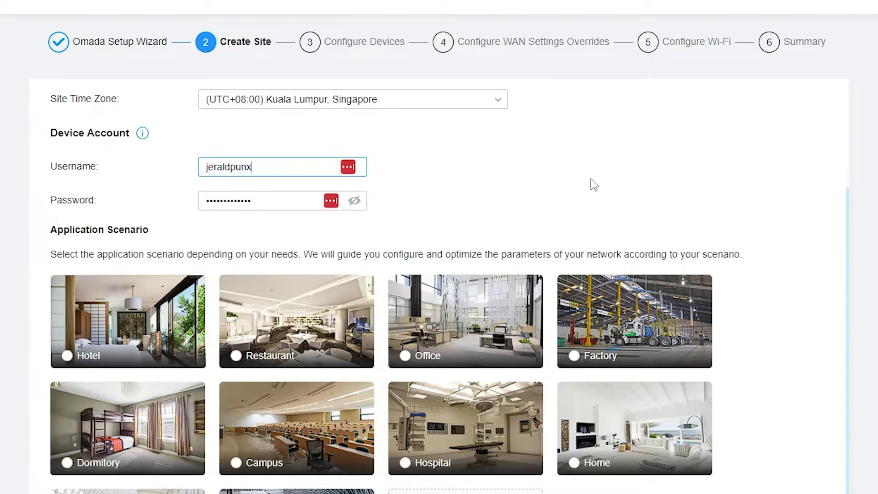
key("ctrl+a")
key("Tab")
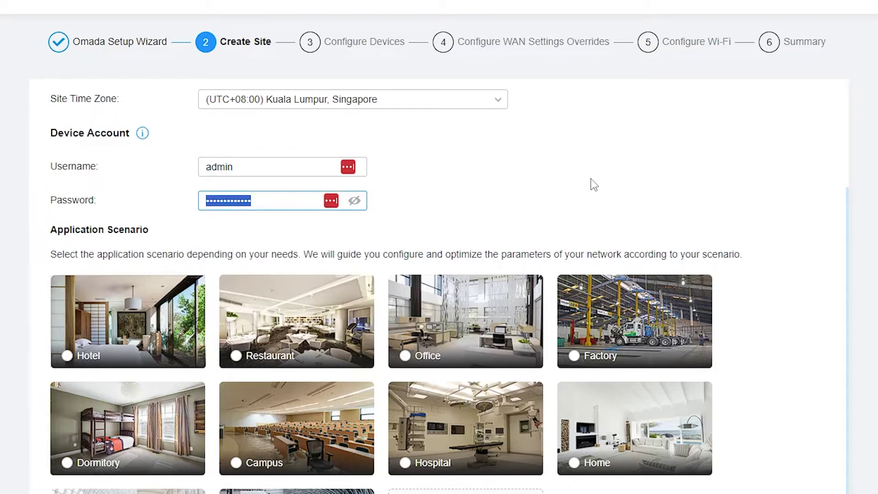
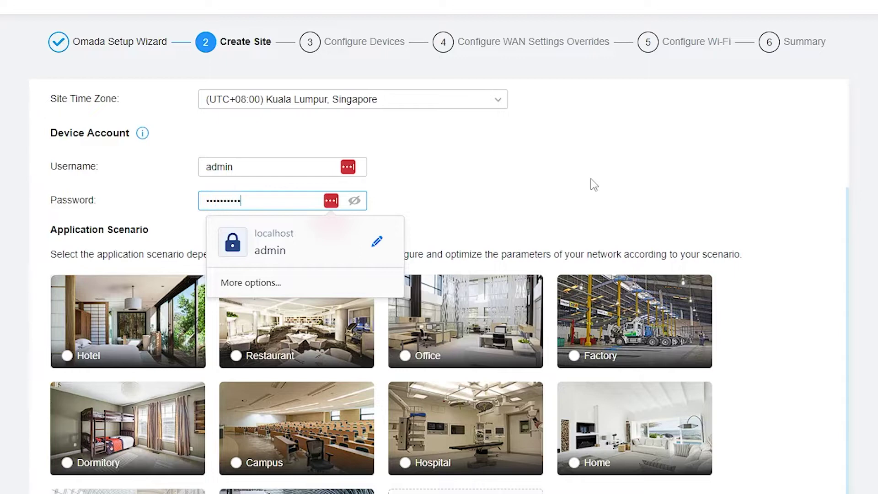
left_click(580, 205)
Select the Customized application scenario and name it PisoWifi
scroll(329, 202, "down", 4)
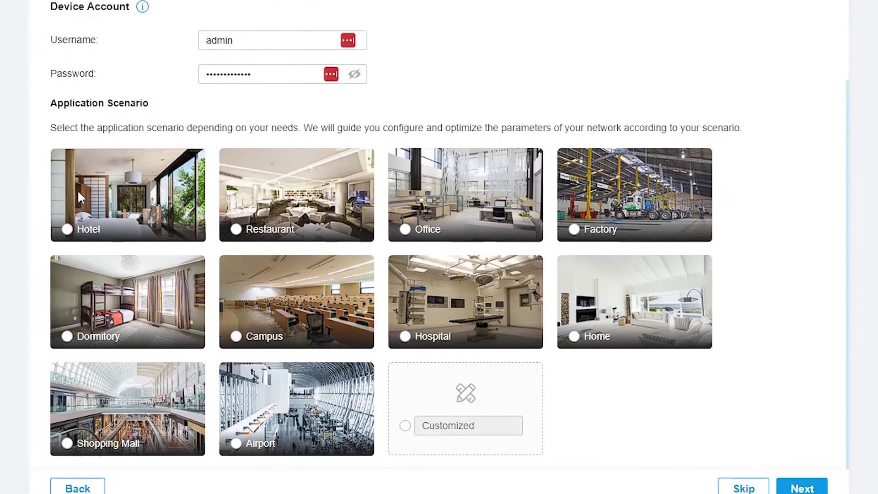
scroll(229, 275, "down", 1)
left_click(406, 383)
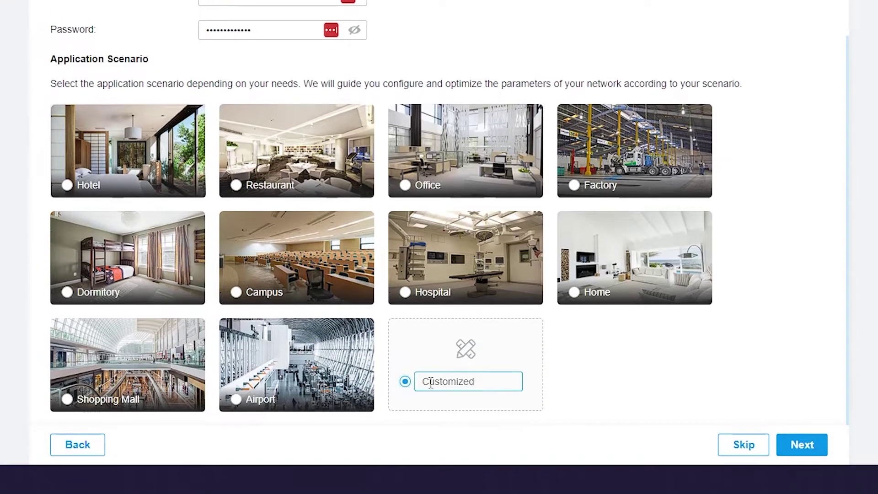
type("PisoWifi")
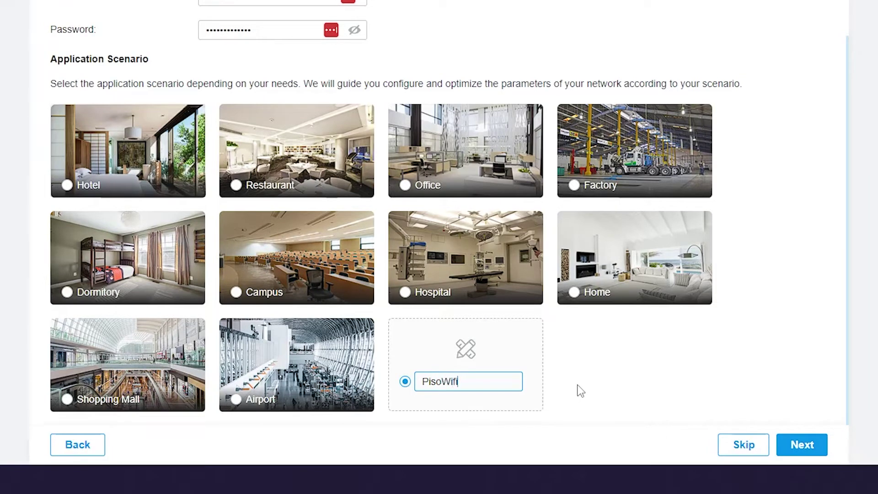
left_click(570, 383)
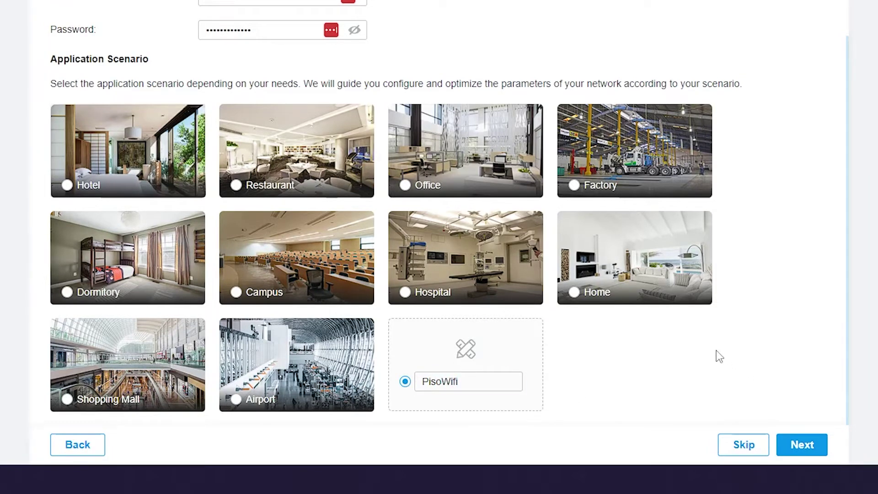
Advance the setup wizard past Configure Devices and WAN overrides to the Wi-Fi step
left_click(801, 447)
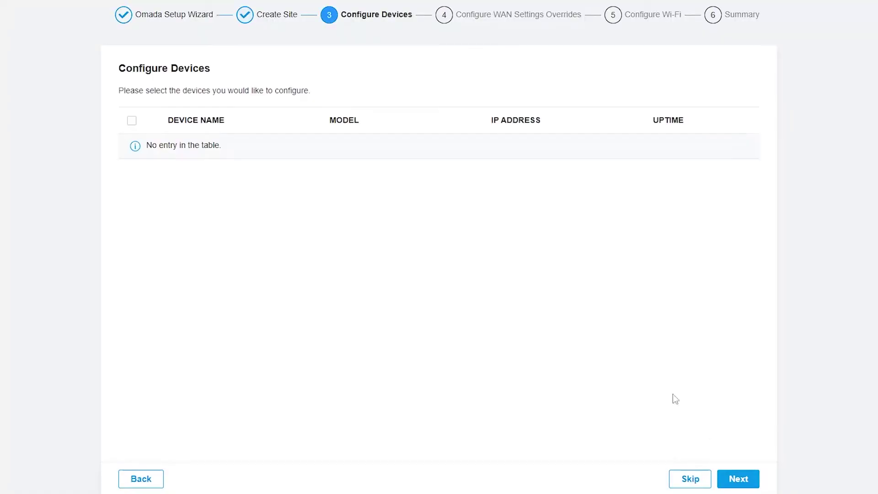
left_click(745, 481)
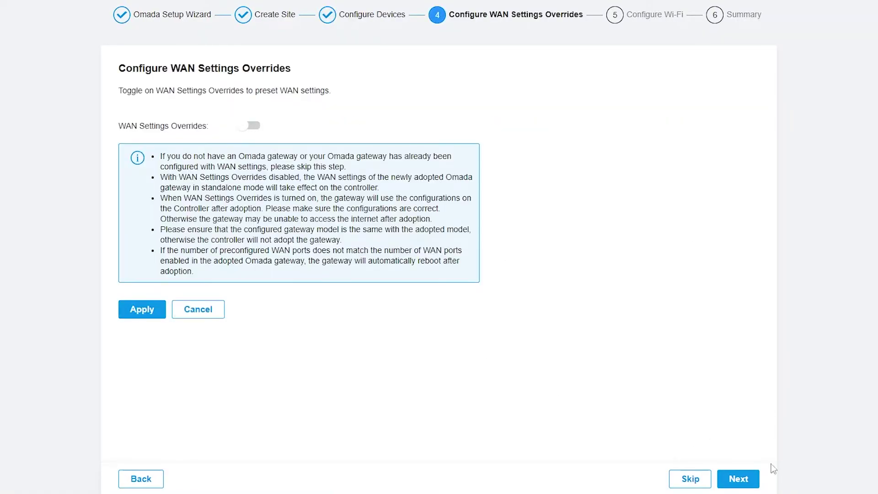
left_click(734, 480)
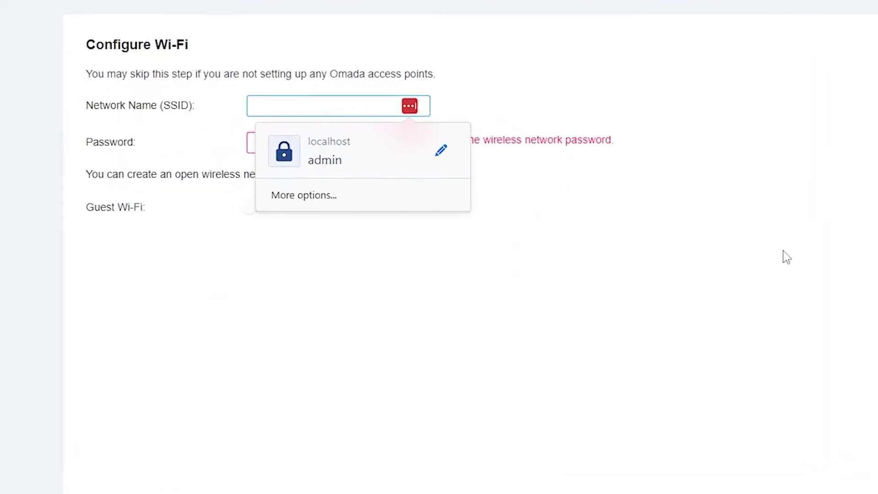
Name the Wi-Fi network 'NayHelen VoucherWifi', fill the password field, and continue to the summary
type("NayH")
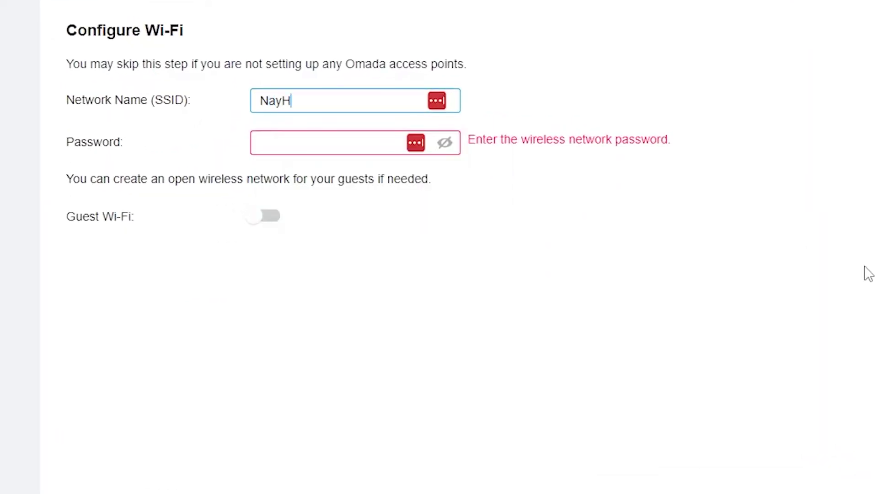
type("elen Piso")
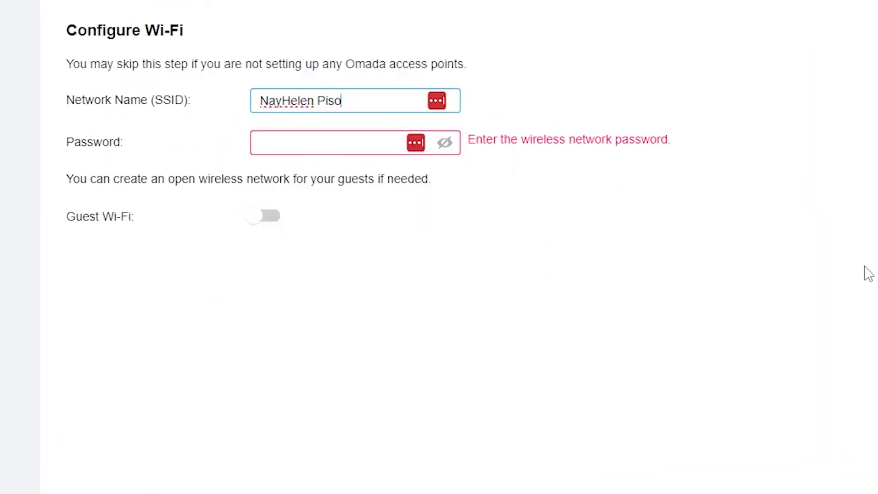
type("Wifi")
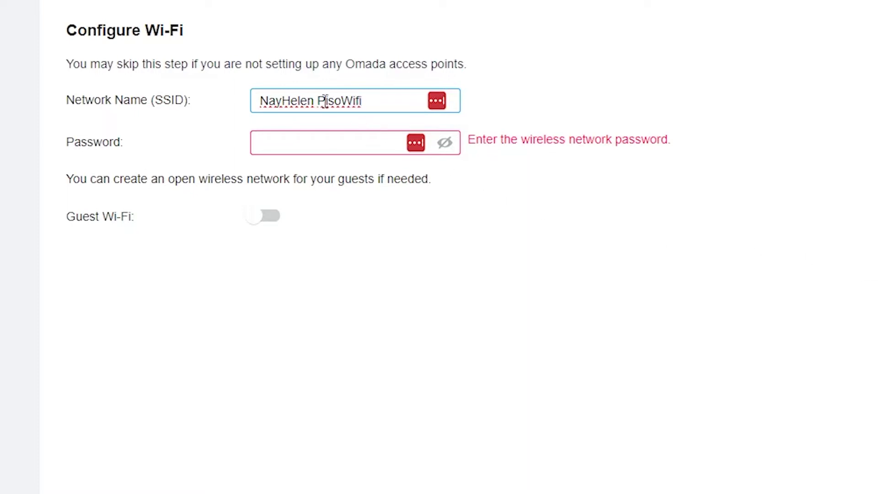
double_click(325, 100)
type("Voucher")
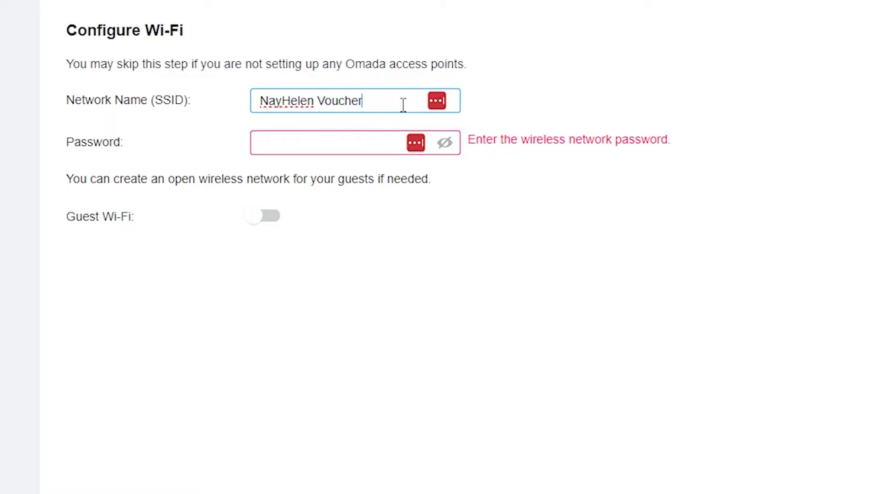
key("Tab")
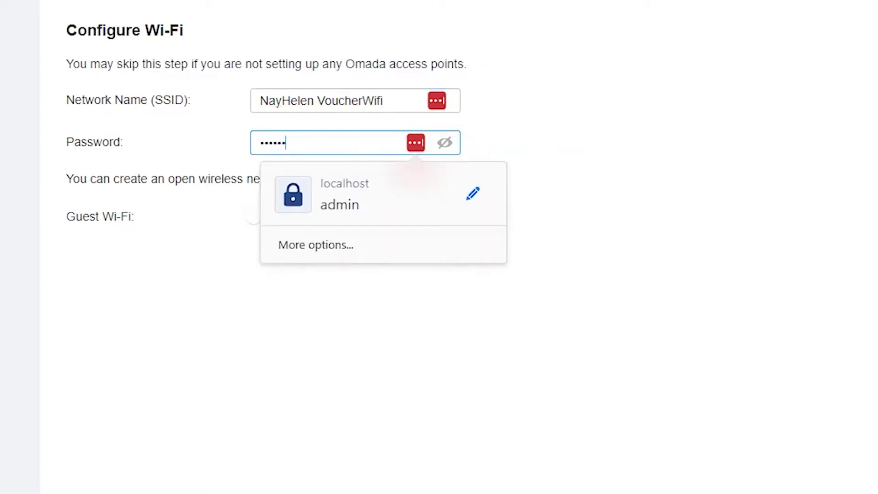
key("Escape")
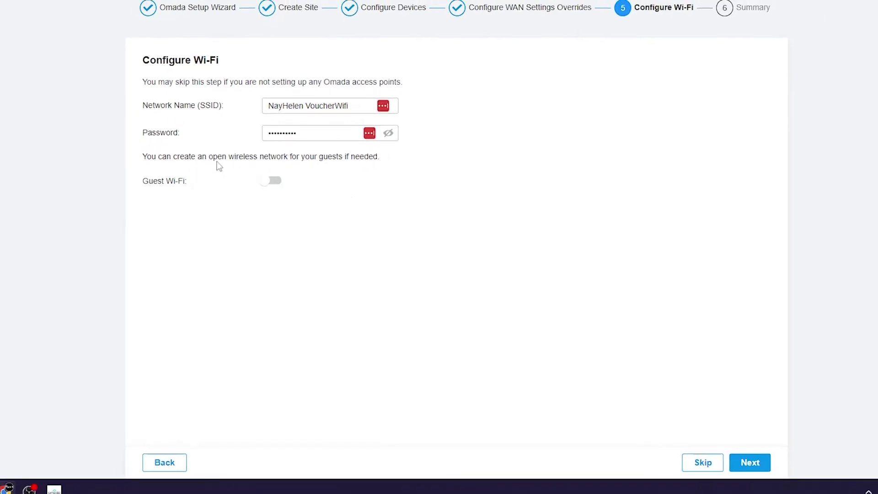
left_click(759, 469)
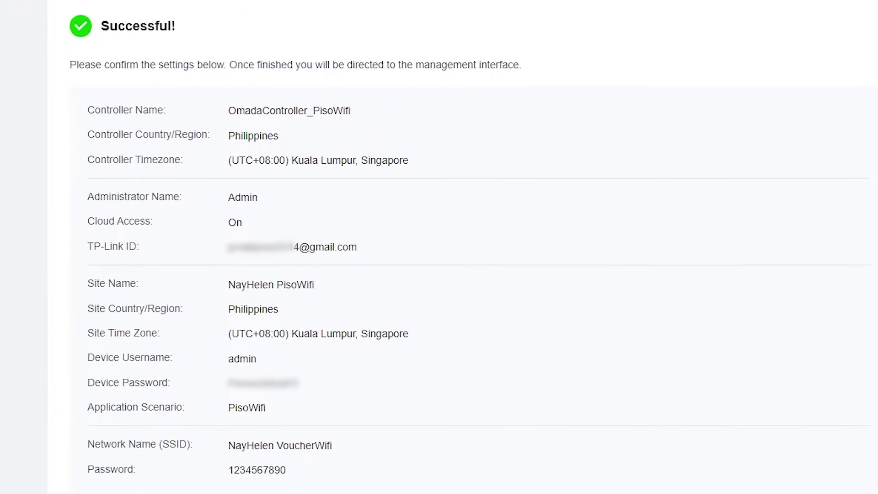
Finish the wizard, step through the introduction tour to its last slide, and close it
left_click(685, 459)
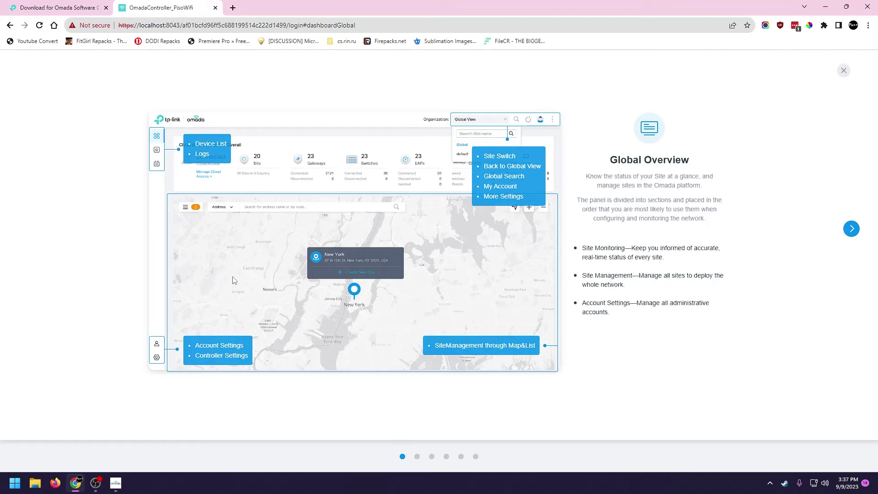
left_click(851, 231)
left_click(851, 231)
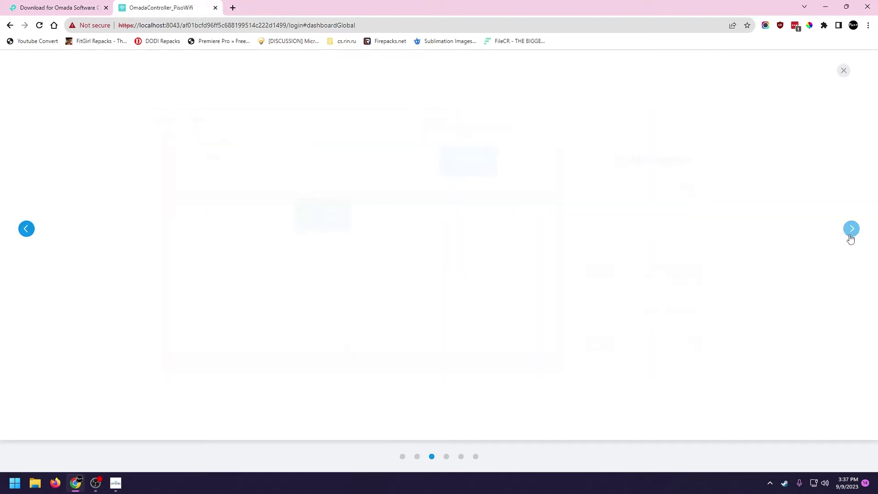
left_click(851, 231)
left_click(851, 229)
left_click(851, 228)
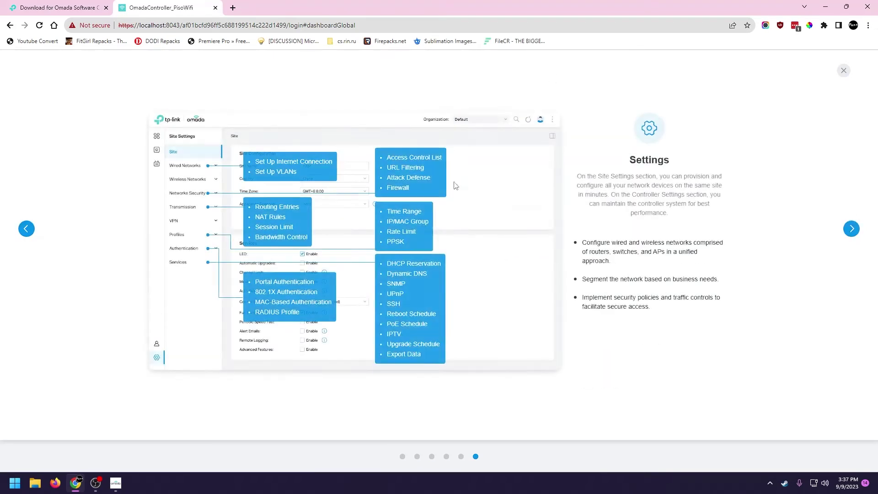
left_click(844, 70)
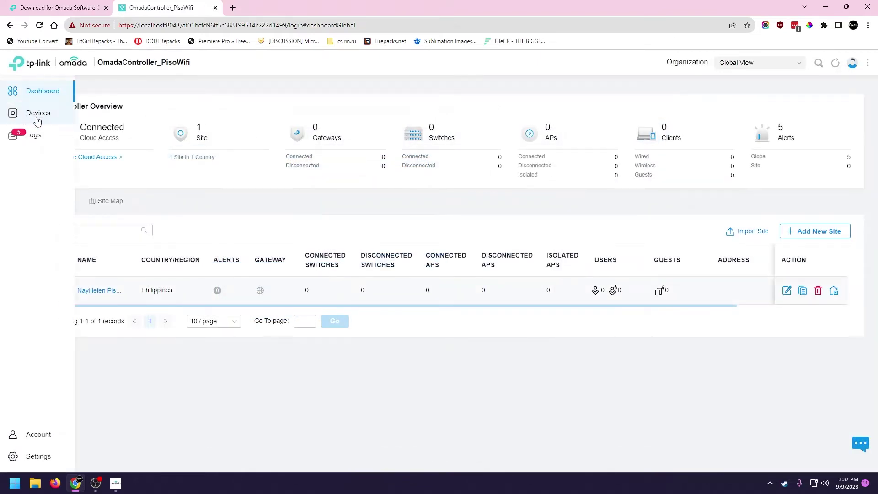
Adopt the pending EAP110-Outdoor access point into the NayHelen PisoWifi site from Devices
left_click(38, 115)
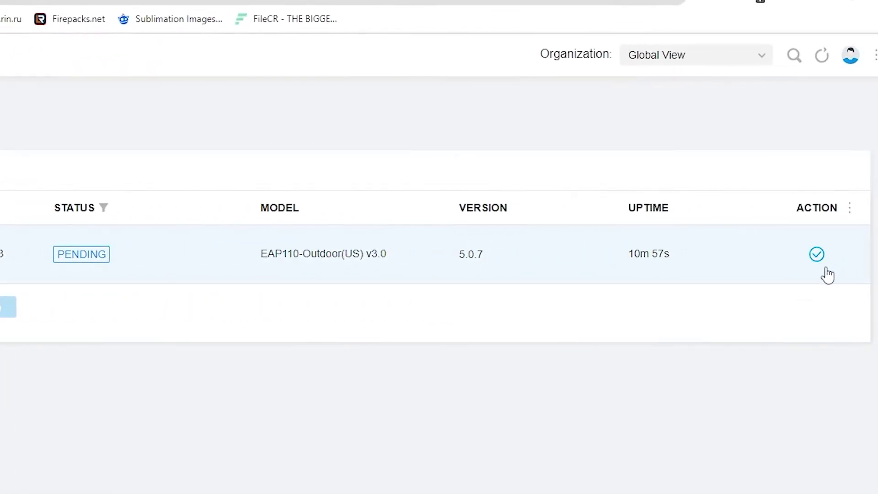
left_click(817, 255)
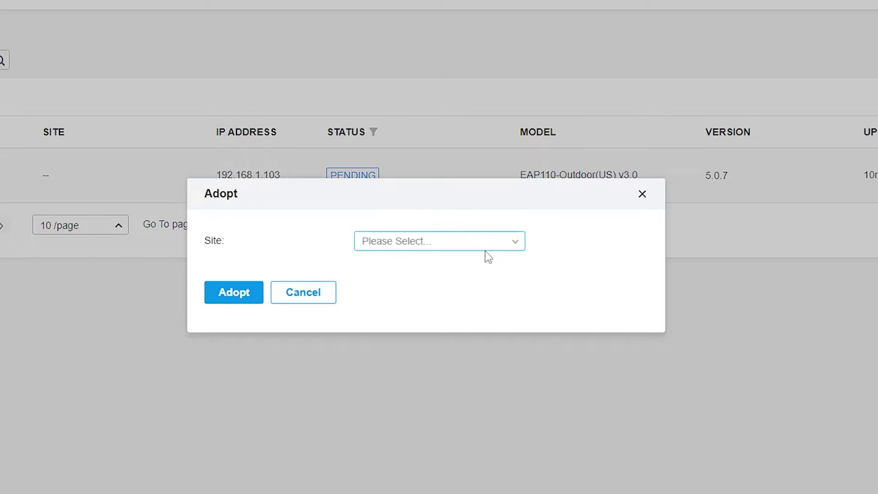
left_click(480, 245)
left_click(394, 269)
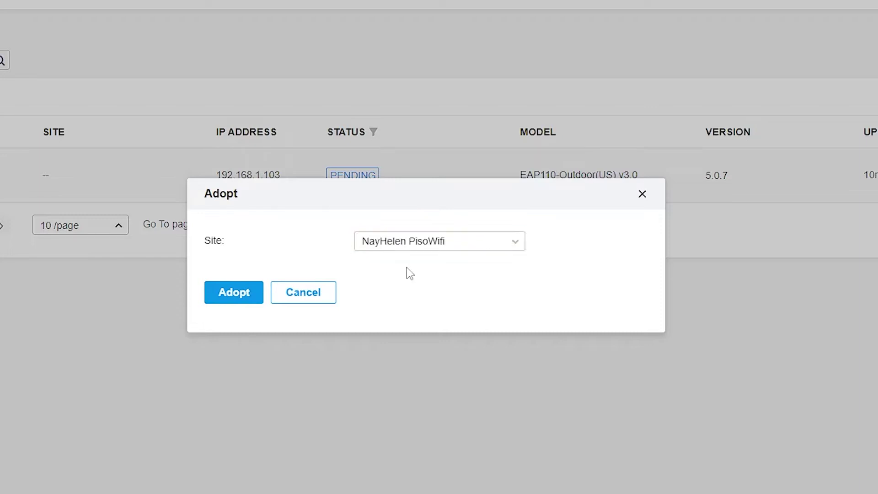
left_click(232, 298)
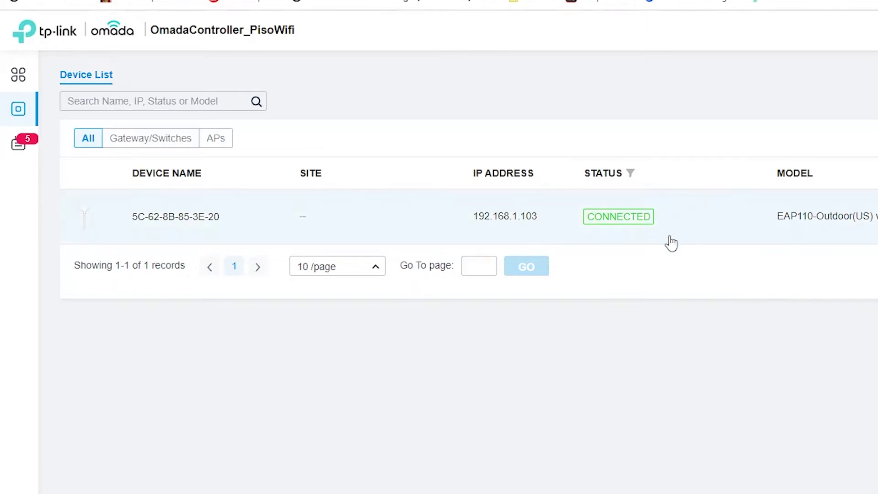
Go to the NayHelen PisoWifi site's Wireless Networks settings from the controller overview
mouse_move(21, 141)
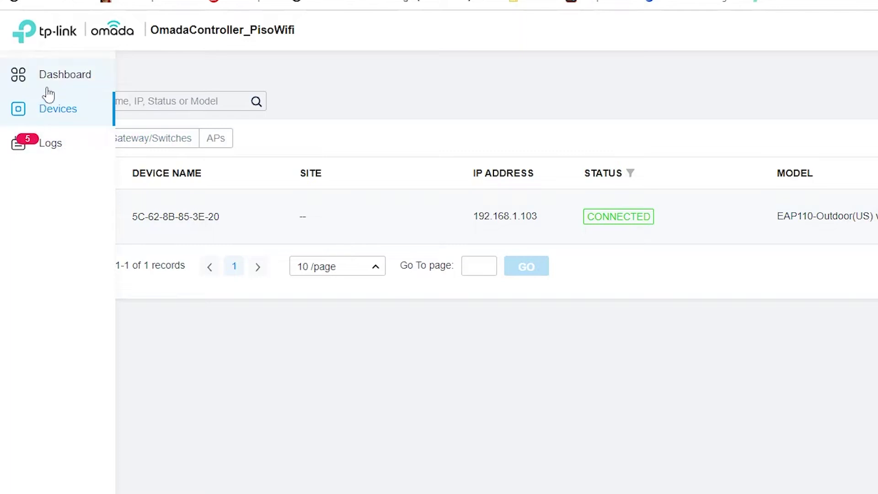
left_click(67, 77)
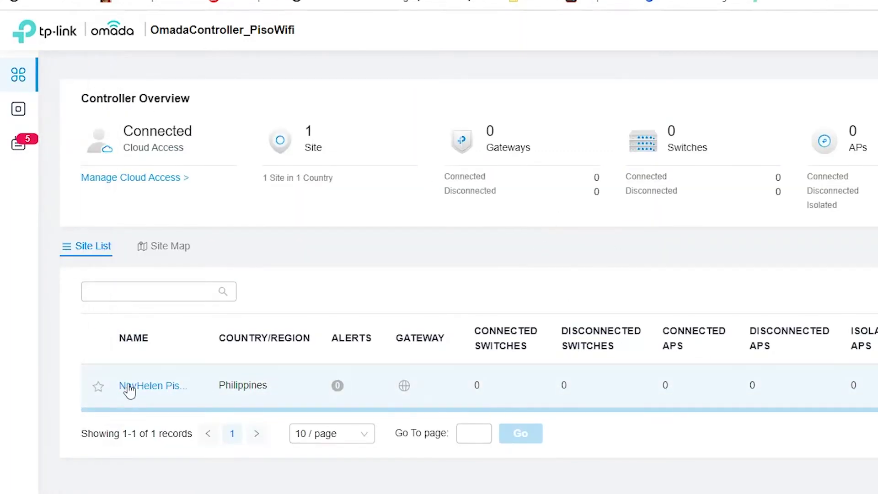
left_click(155, 388)
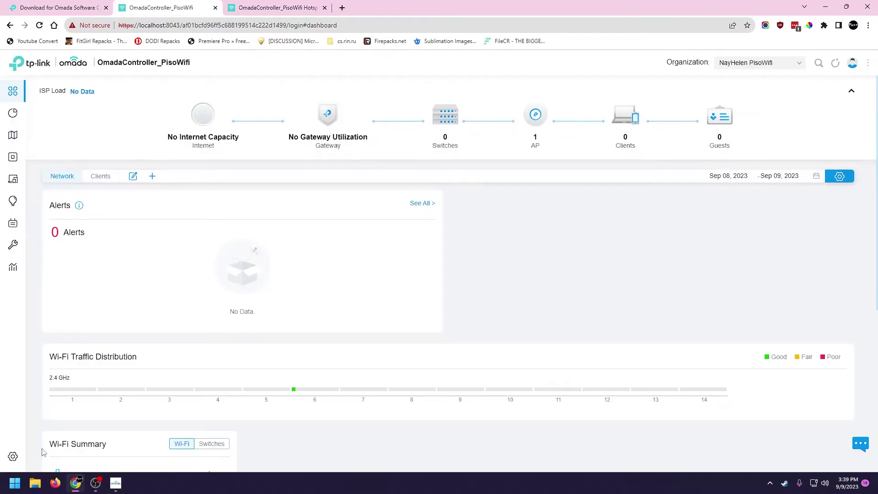
left_click(43, 452)
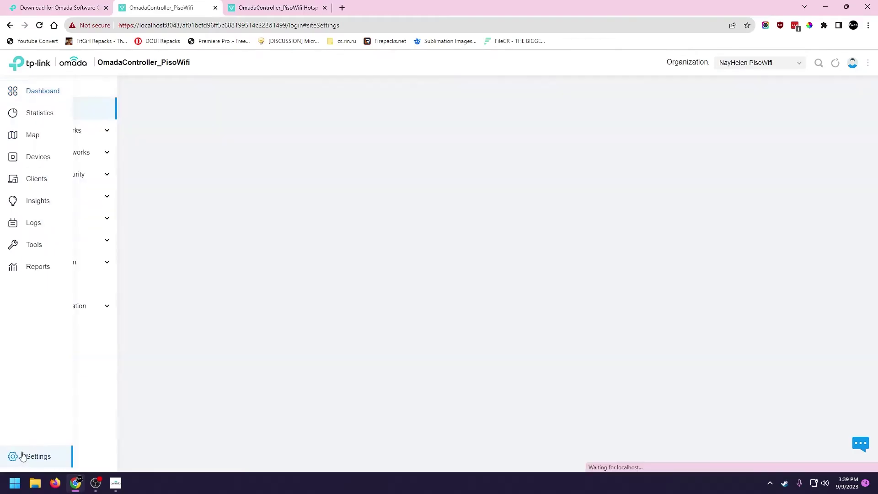
scroll(300, 205, "down", 5)
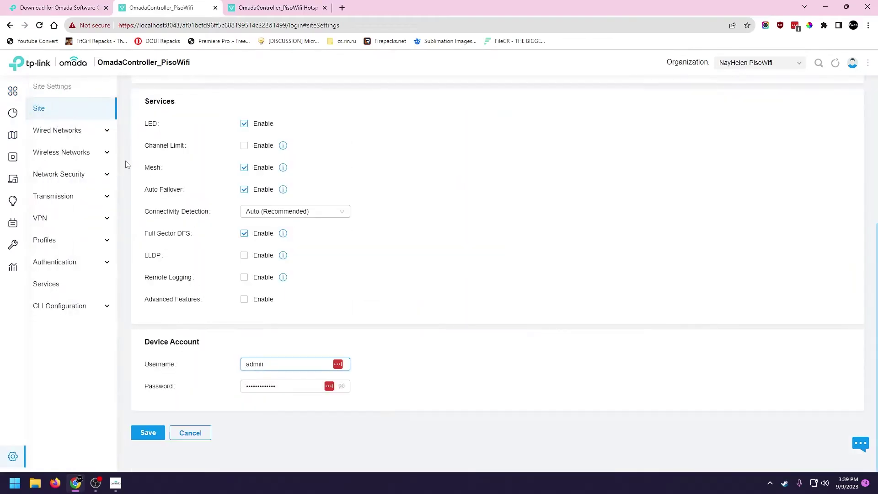
left_click(72, 152)
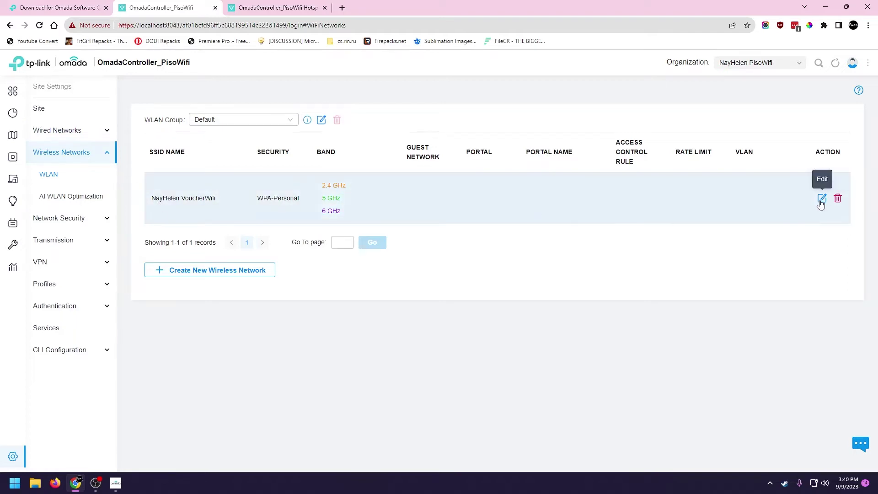
Set the NayHelen VoucherWifi network's security to None and apply
left_click(822, 199)
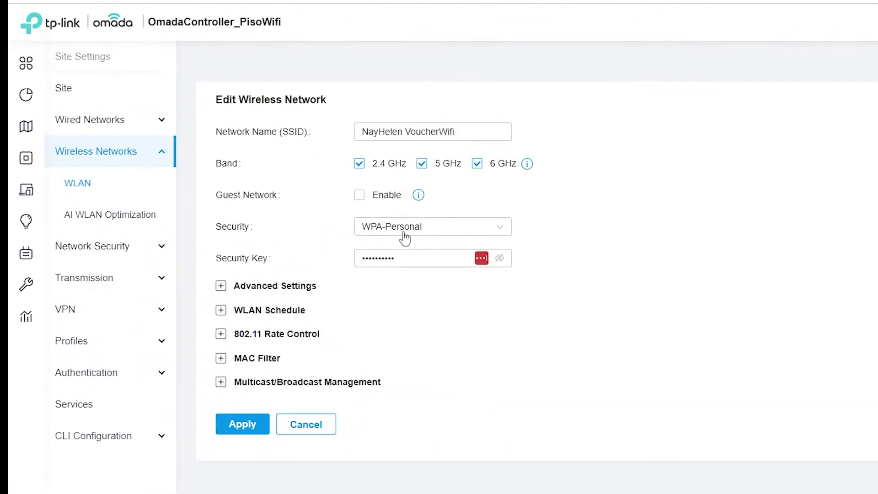
left_click(302, 206)
left_click(395, 259)
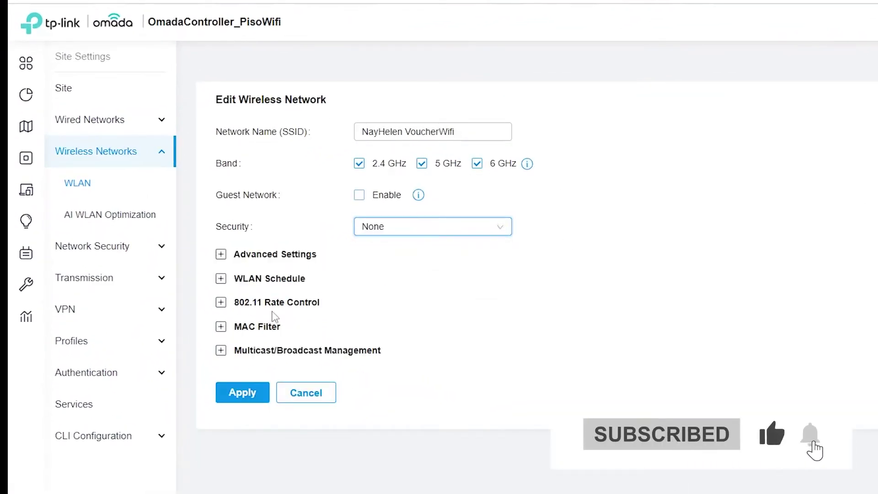
left_click(243, 392)
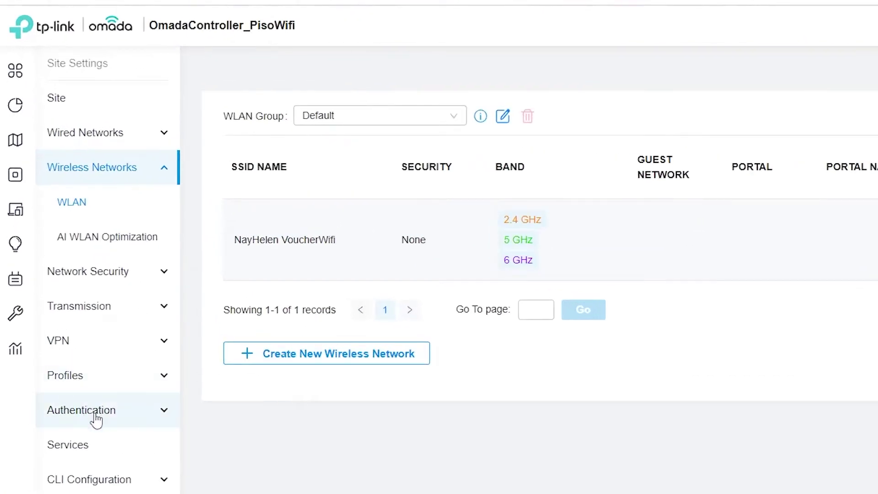
Create a new enabled portal attached to the Default group's networks
left_click(112, 418)
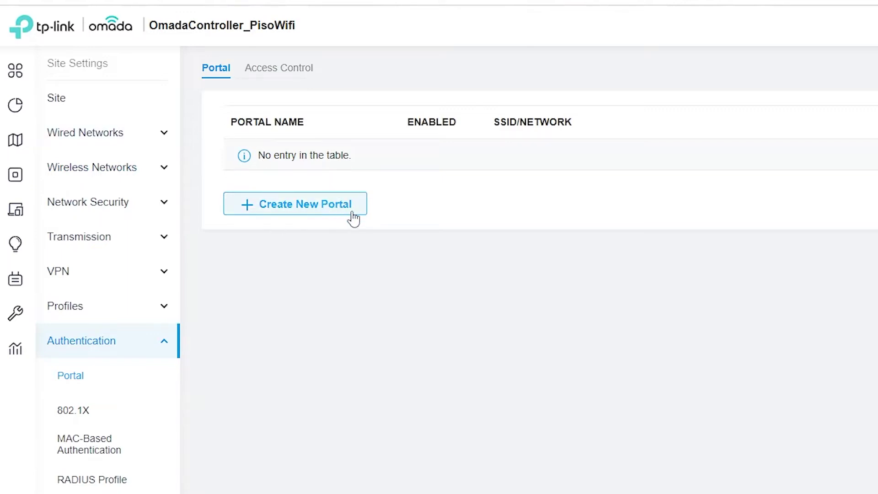
left_click(326, 211)
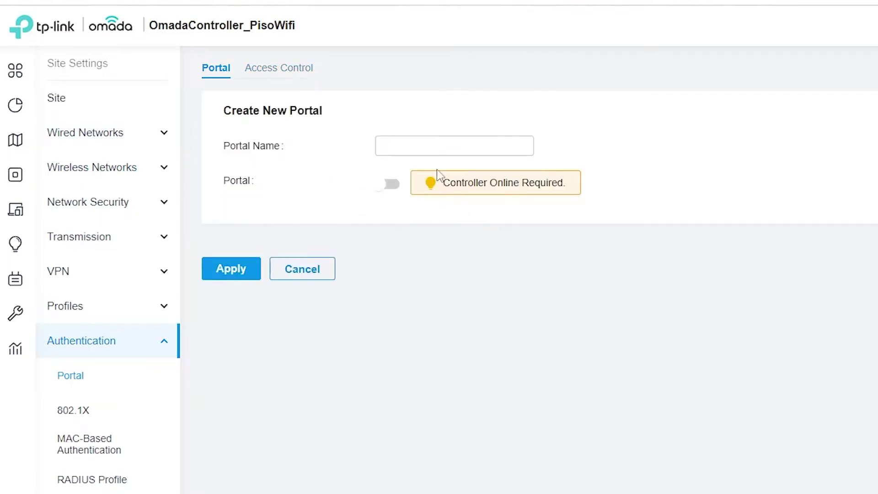
left_click(460, 143)
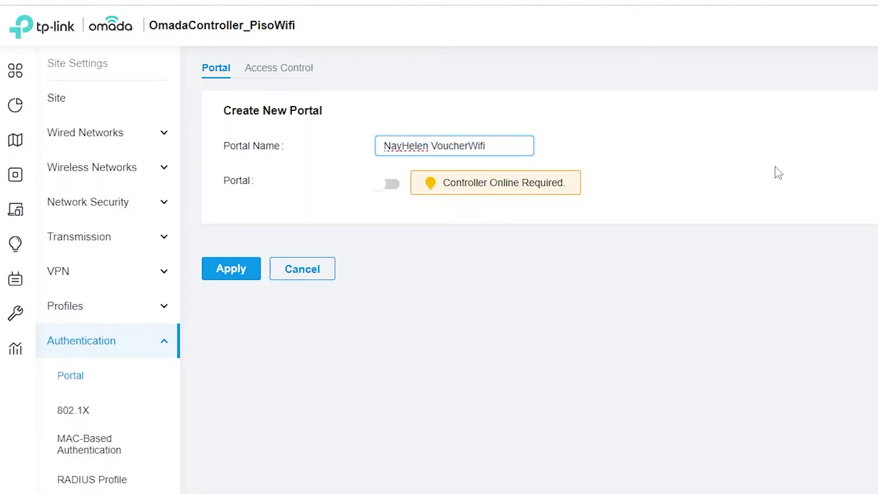
left_click(388, 184)
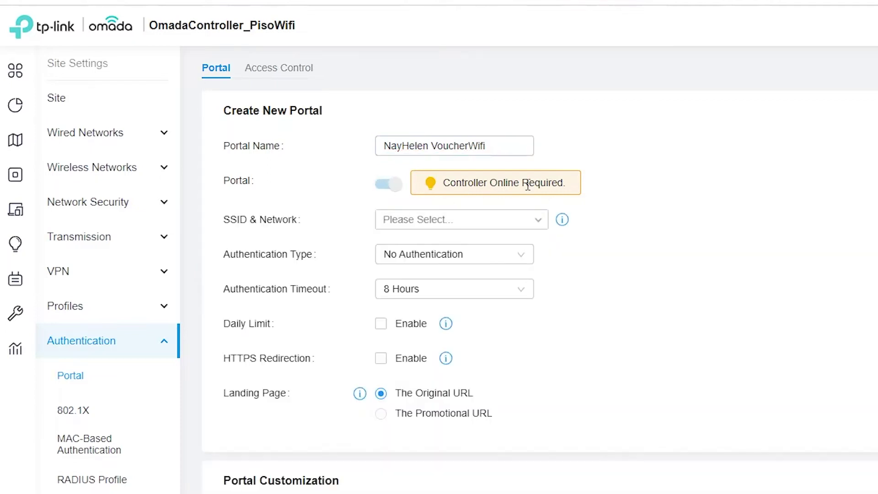
left_click(523, 224)
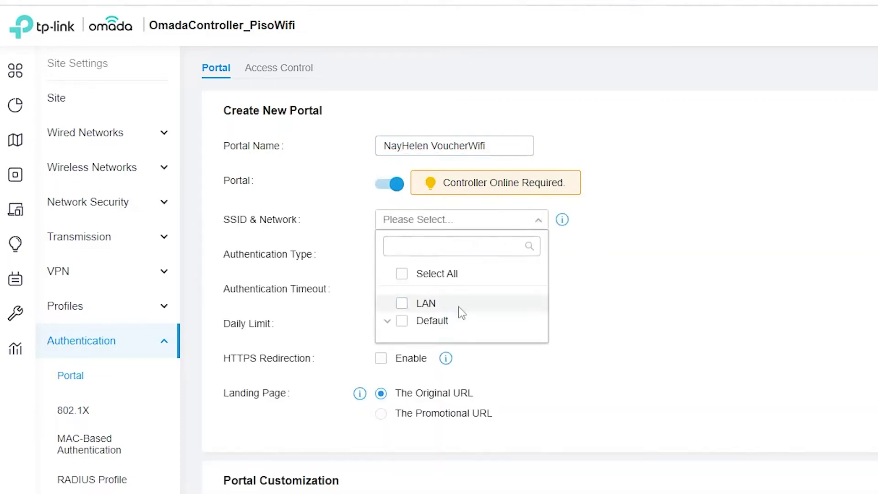
left_click(402, 325)
left_click(387, 323)
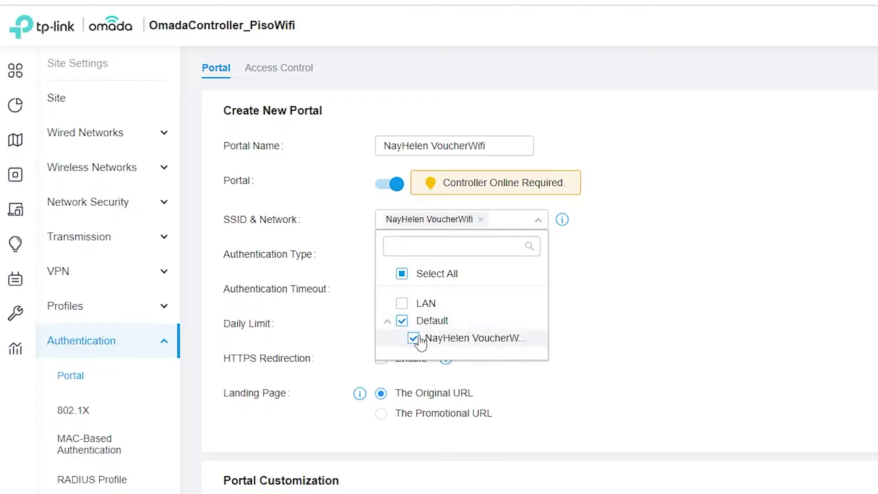
left_click(615, 315)
scroll(603, 243, "down", 3)
scroll(603, 243, "up", 3)
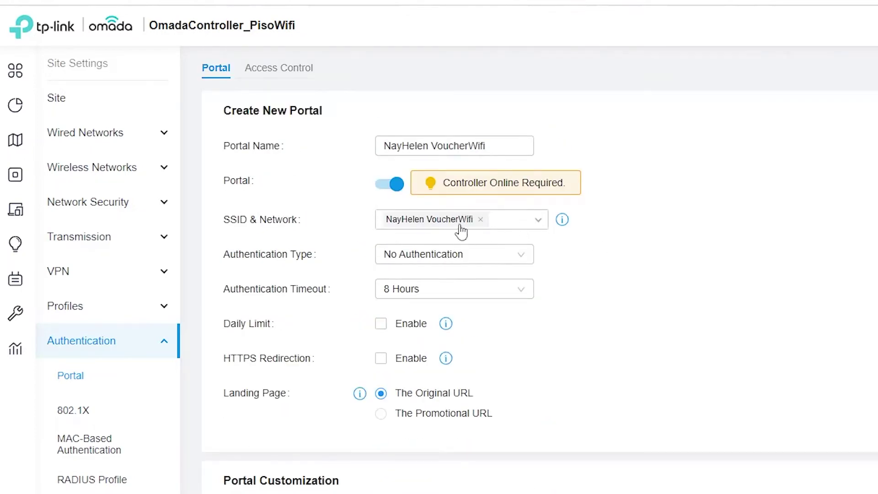
Use Hotspot authentication for the portal with voucher login enabled
left_click(510, 256)
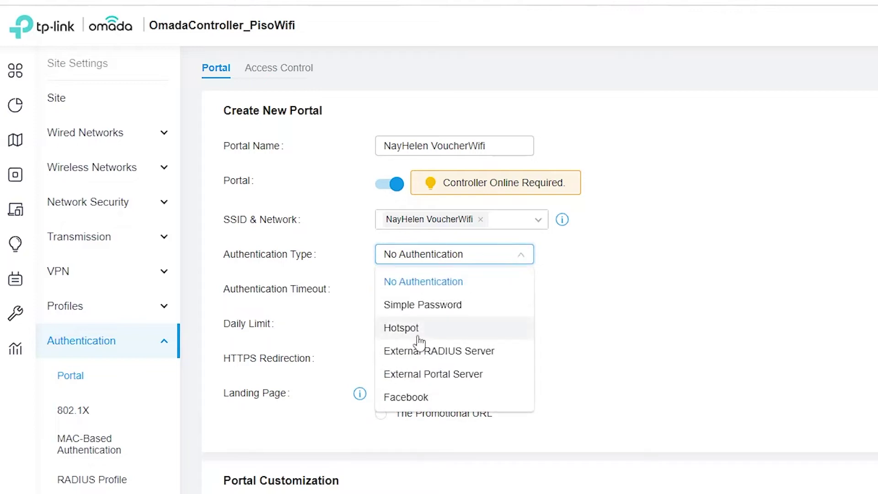
left_click(442, 330)
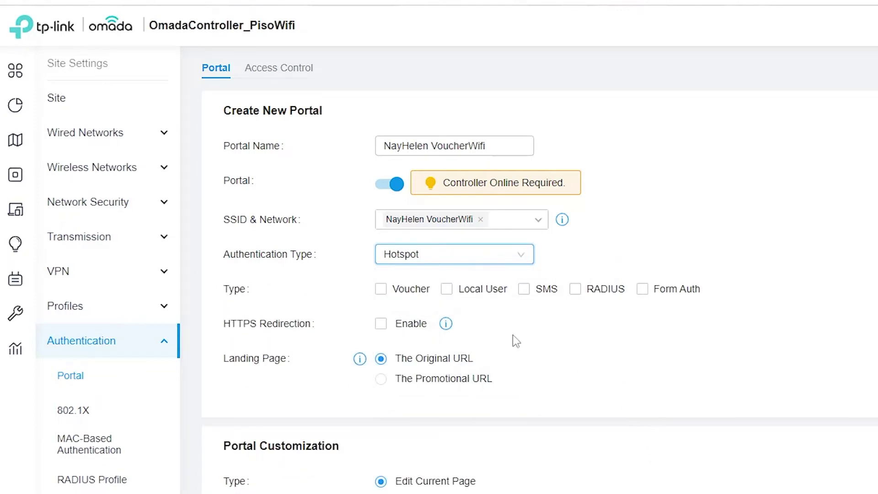
left_click(392, 293)
scroll(512, 329, "down", 2)
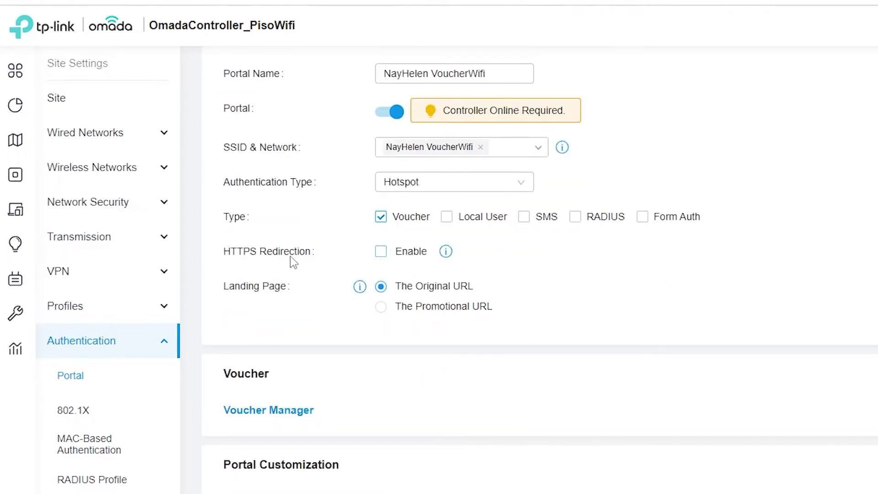
mouse_move(446, 256)
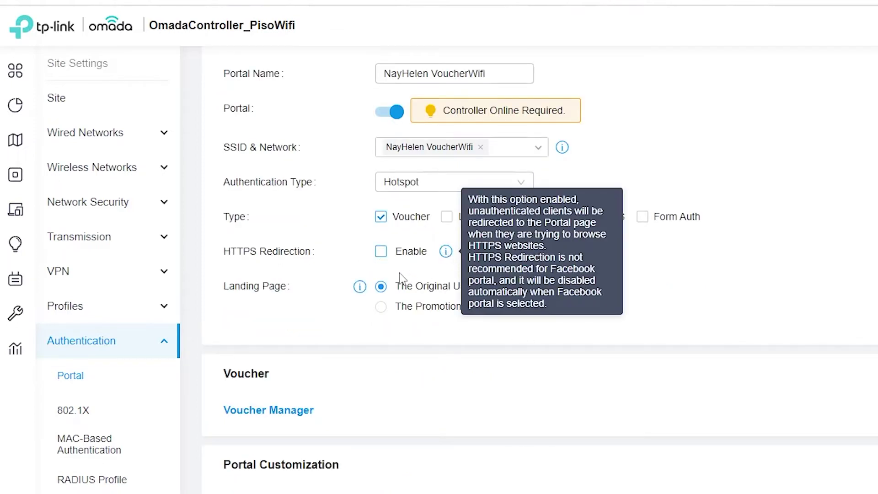
mouse_move(360, 288)
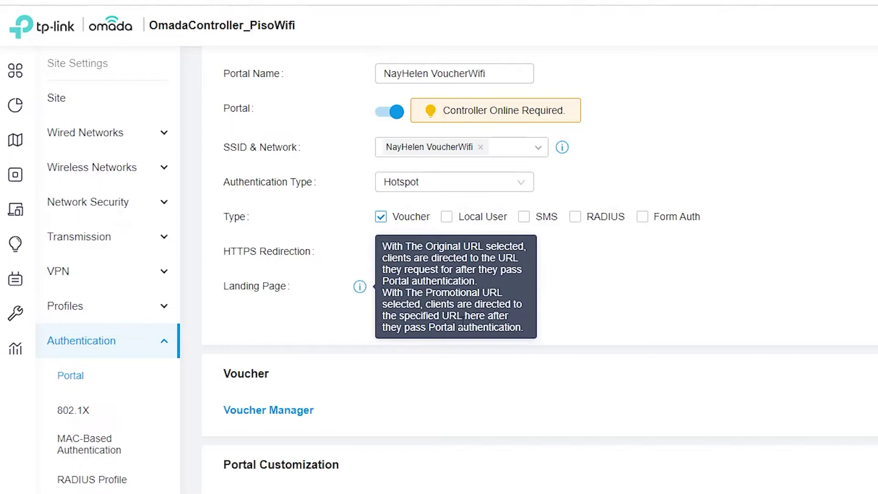
Redirect authenticated clients to the promotional URL google.com
left_click(478, 307)
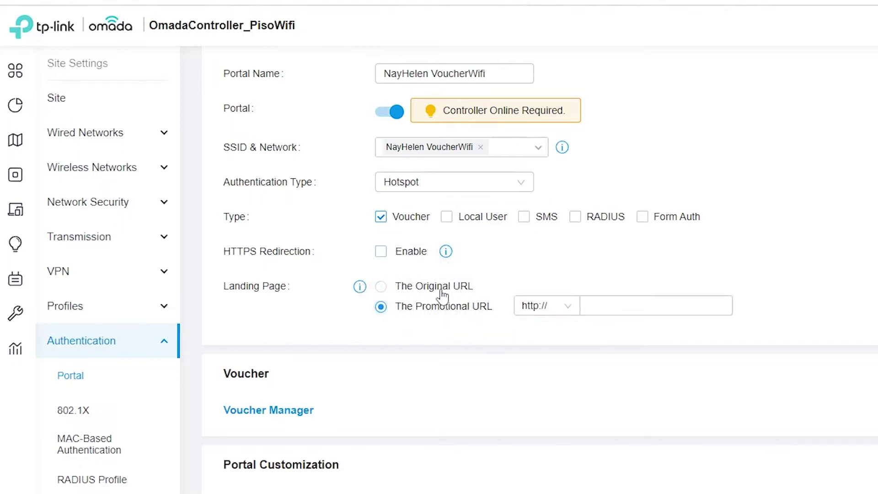
scroll(457, 321, "down", 2)
left_click(608, 233)
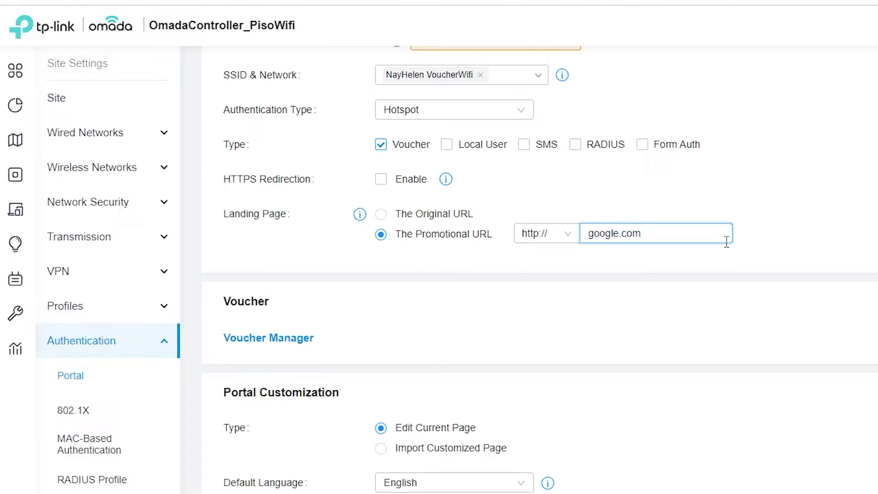
left_click(693, 299)
scroll(483, 340, "down", 4)
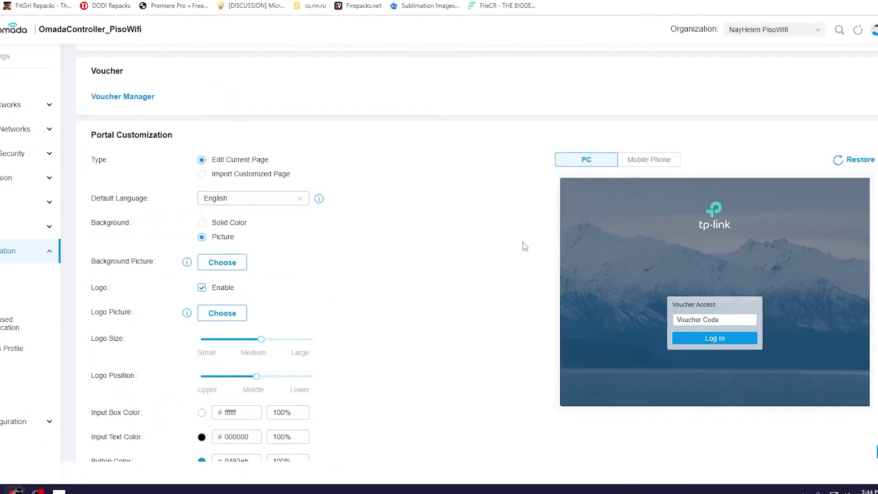
scroll(525, 247, "down", 1)
Set banner2.jpg as the portal background picture and turn off the logo
left_click(670, 114)
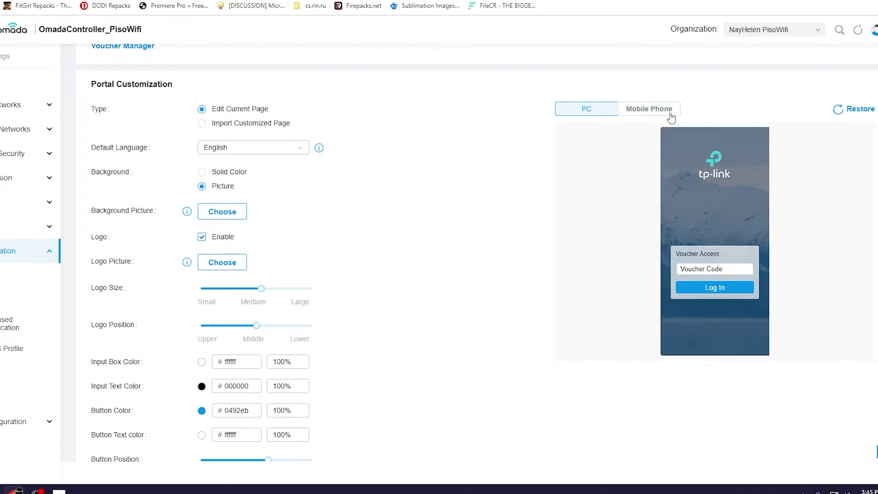
left_click(670, 115)
left_click(602, 111)
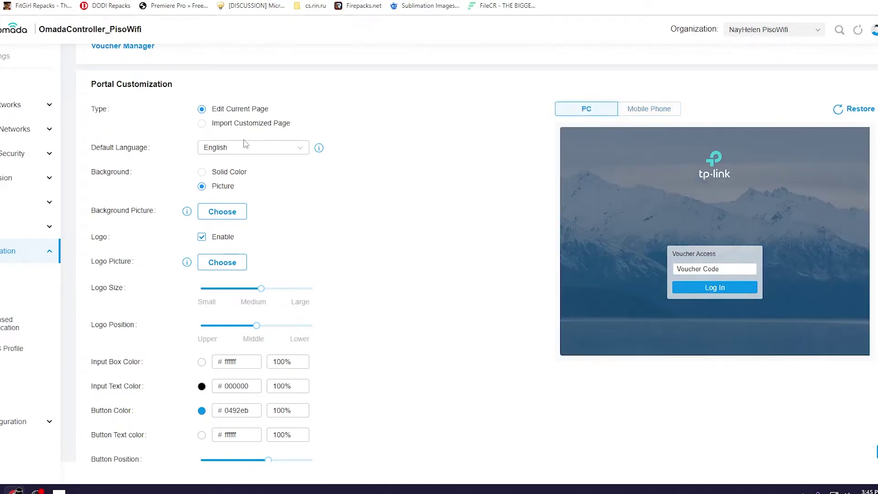
scroll(265, 121, "down", 1)
left_click(221, 181)
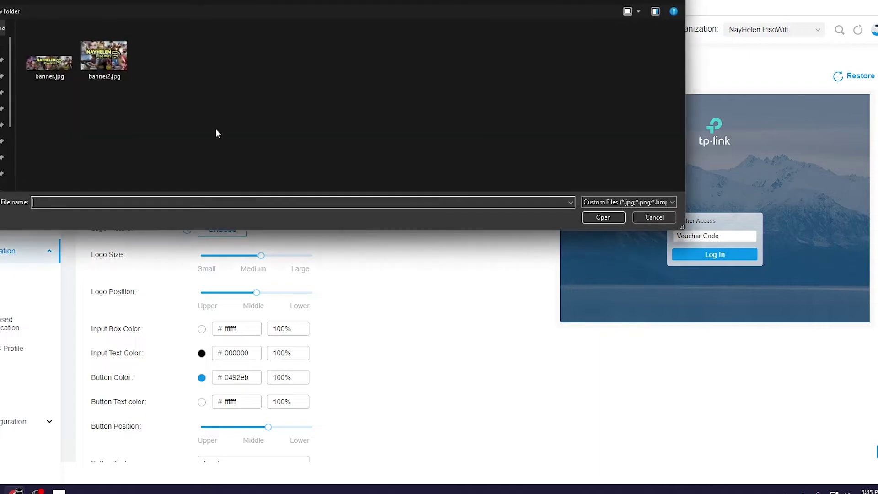
left_click(104, 56)
left_click(603, 218)
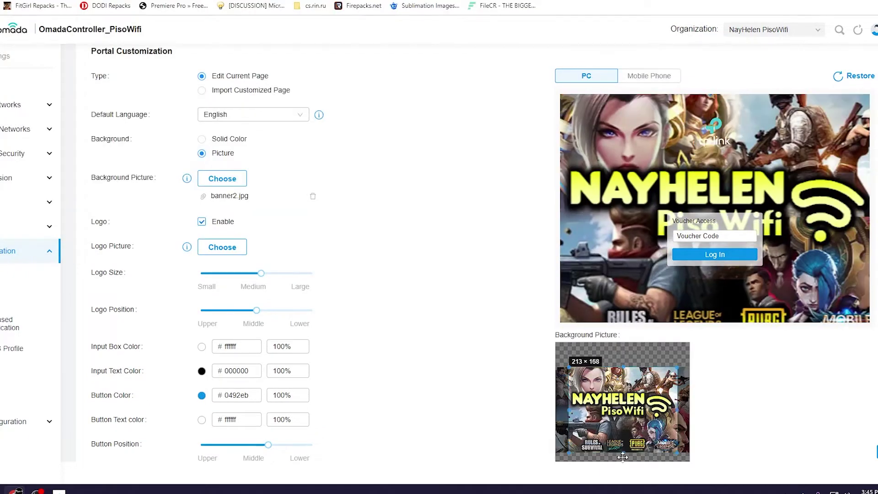
left_click(224, 179)
key("Escape")
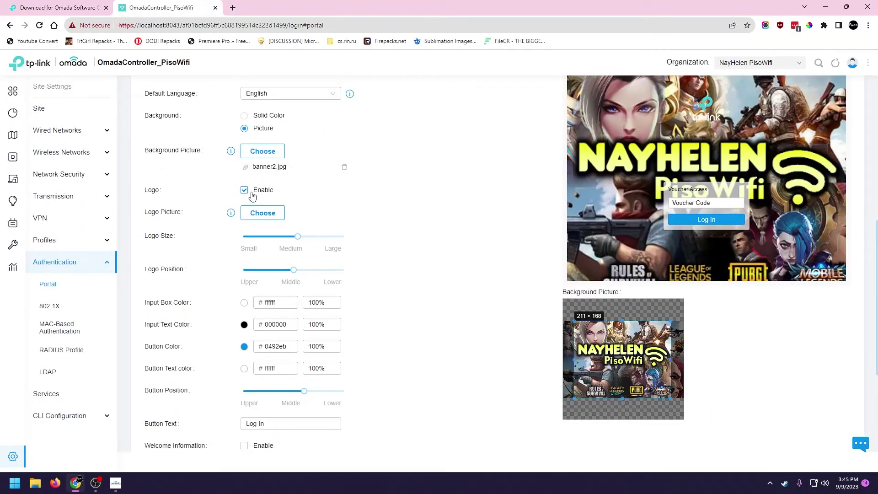
left_click(245, 191)
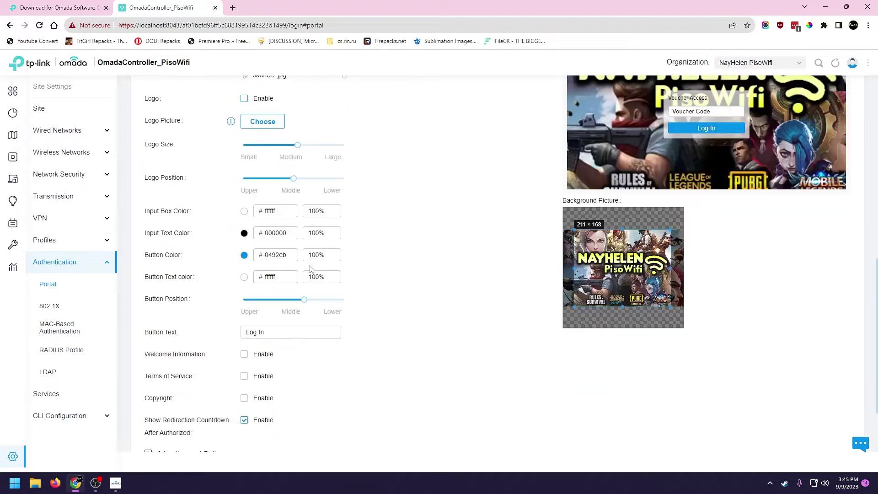
Colour the voucher input box cyan 35bbcf, its text white, and the button green 18b500
left_click(711, 203)
type("sdasdasd")
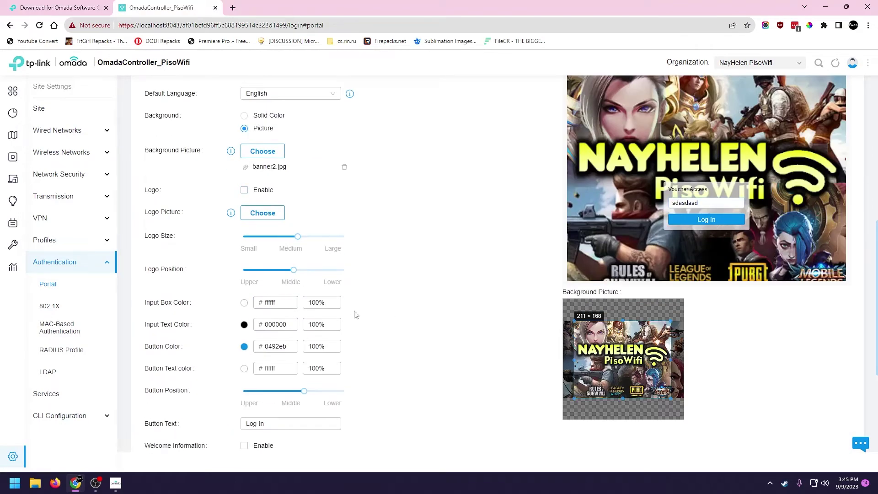
left_click(245, 309)
left_click(309, 185)
left_click_drag(337, 192, 351, 220)
left_click(244, 324)
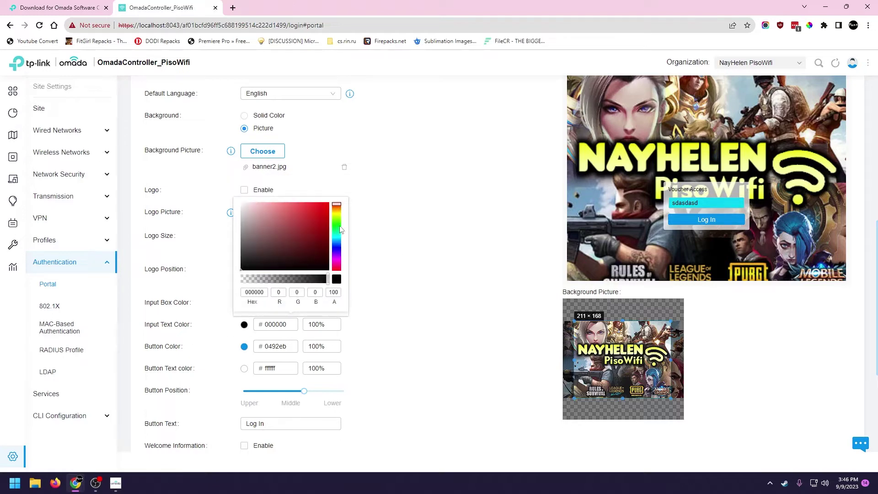
left_click(241, 203)
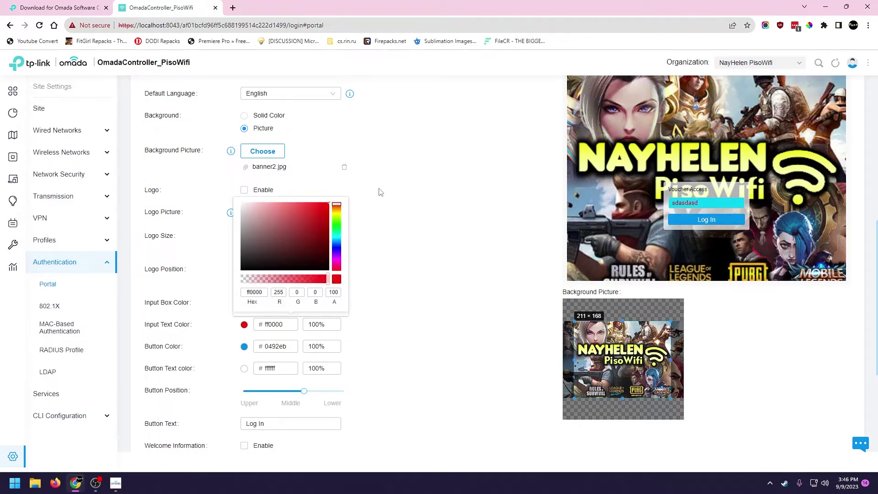
left_click_drag(314, 216, 328, 198)
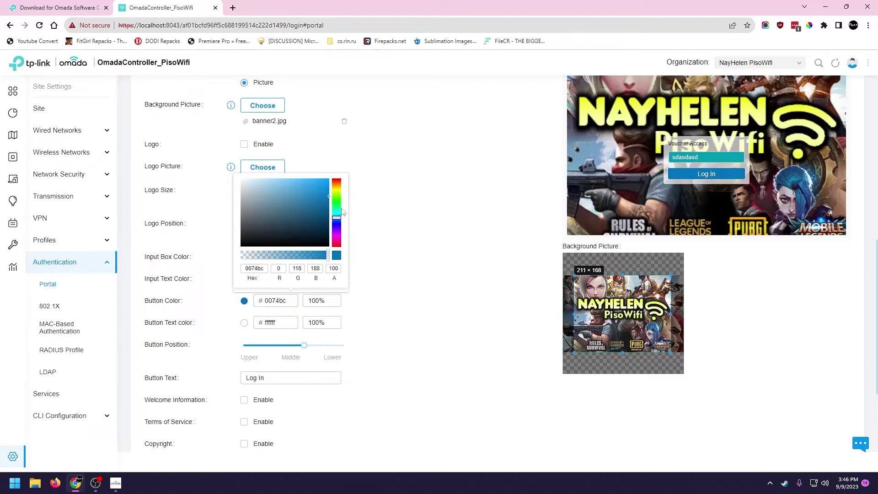
left_click(336, 201)
left_click(353, 202)
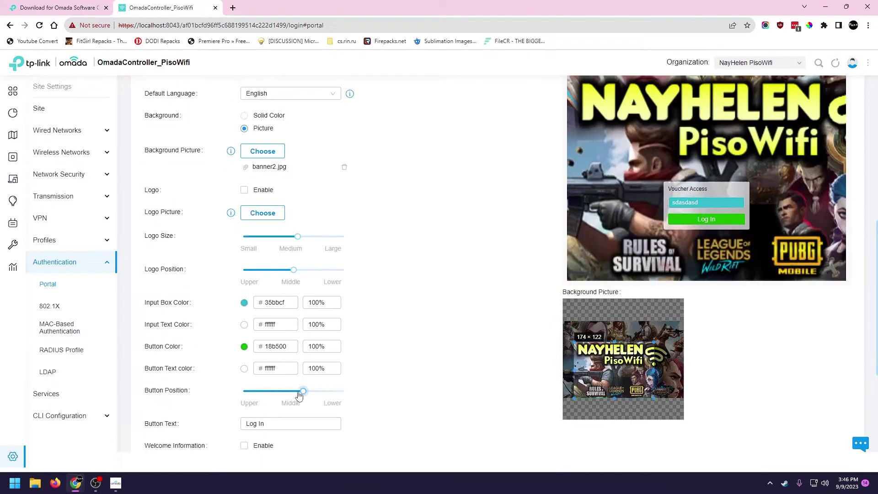
Crop the background image to 154×122 and preview the portal on a mobile phone
left_click_drag(575, 371, 670, 360)
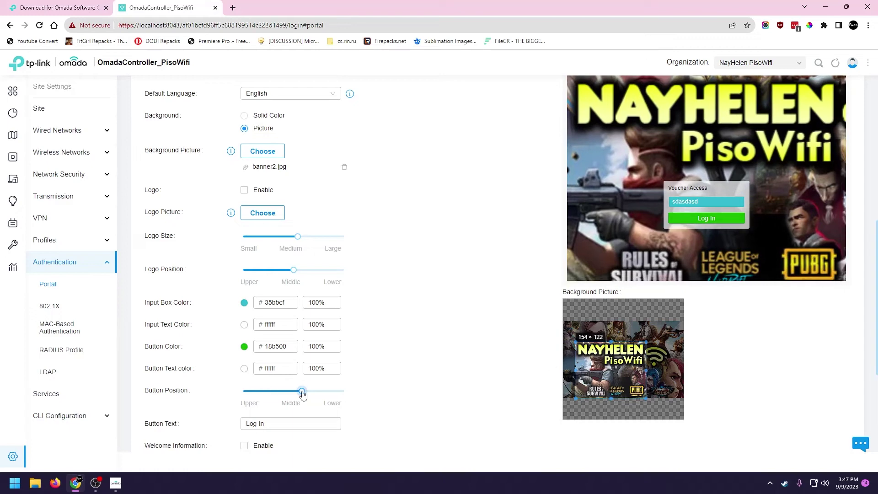
left_click_drag(302, 391, 312, 391)
scroll(386, 386, "up", 1)
left_click(659, 105)
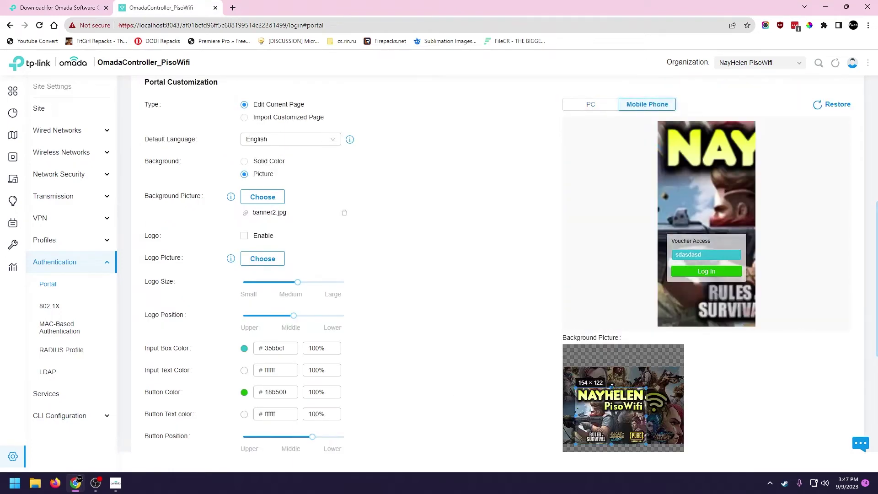
Switch to a solid navy background colour and use banner2.jpg as the portal logo
left_click(244, 161)
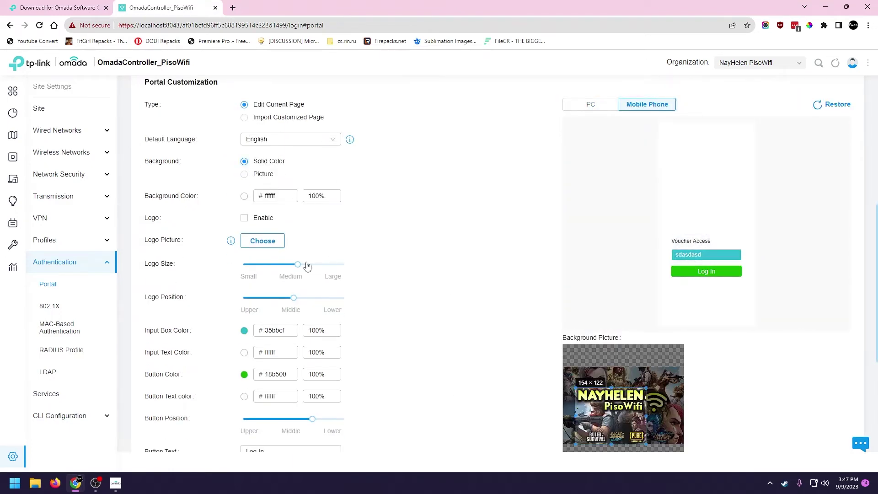
left_click(244, 196)
mouse_move(337, 254)
left_mouse_down()
mouse_move(344, 262)
mouse_move(338, 240)
mouse_move(339, 255)
left_mouse_up()
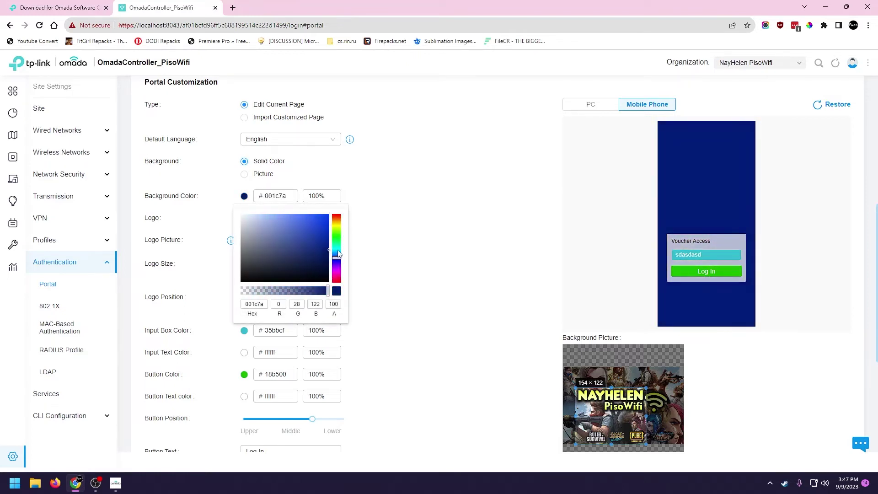
left_click(411, 329)
left_click(244, 217)
scroll(244, 217, "down", 1)
left_click(258, 194)
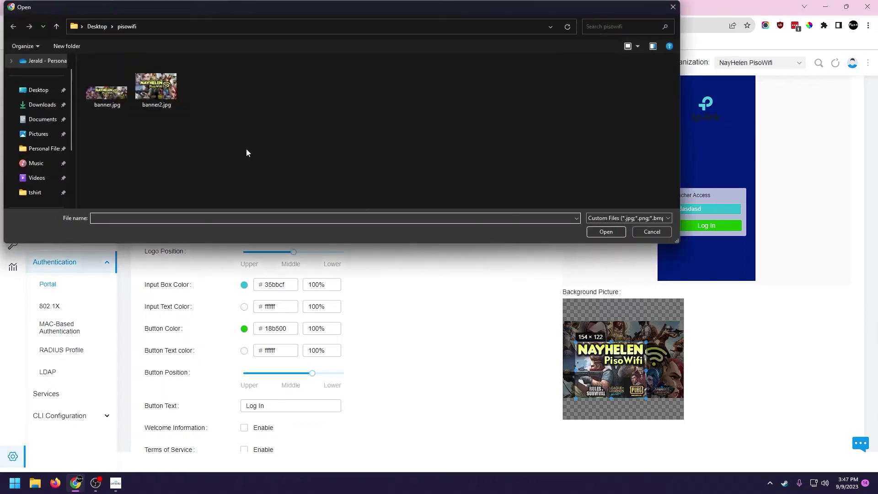
double_click(156, 86)
Change the login button text from Log In to 'Access'
scroll(398, 330, "down", 2)
left_click(274, 331)
key("ctrl+a")
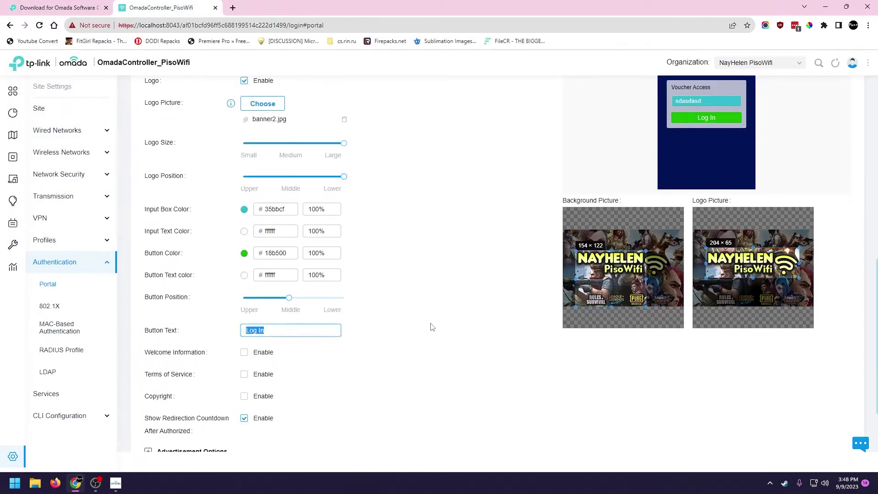
type("Access")
Enable the welcome message 'The Power of PisoWifi' and save the portal
scroll(252, 272, "down", 2)
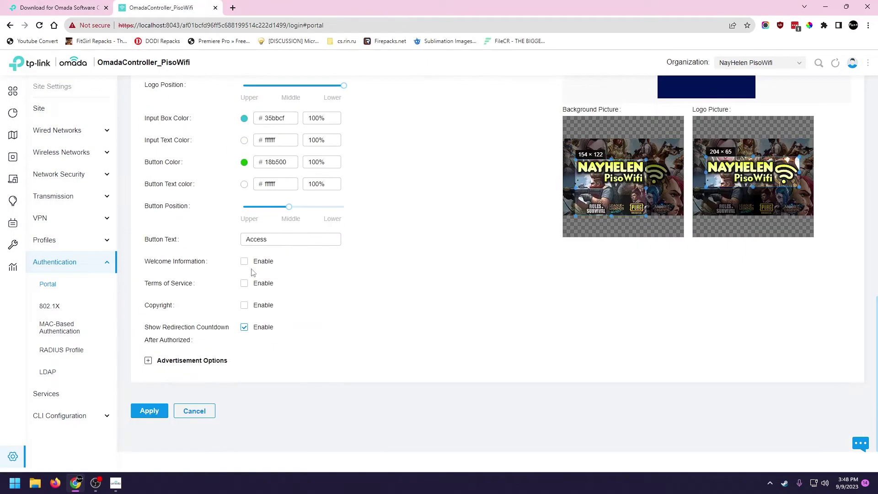
left_click(245, 261)
scroll(406, 288, "up", 3)
scroll(407, 353, "down", 1)
type("The Power of")
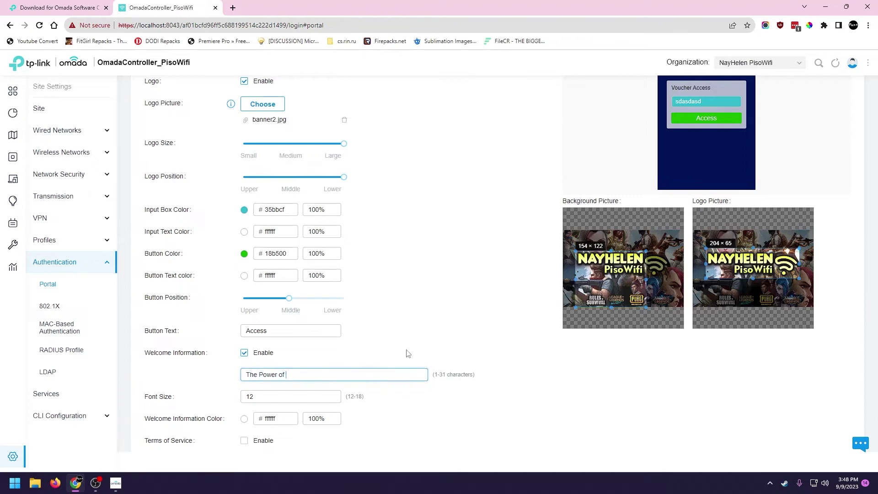
type(" PisoWifi")
scroll(425, 328, "up", 3)
scroll(464, 354, "down", 2)
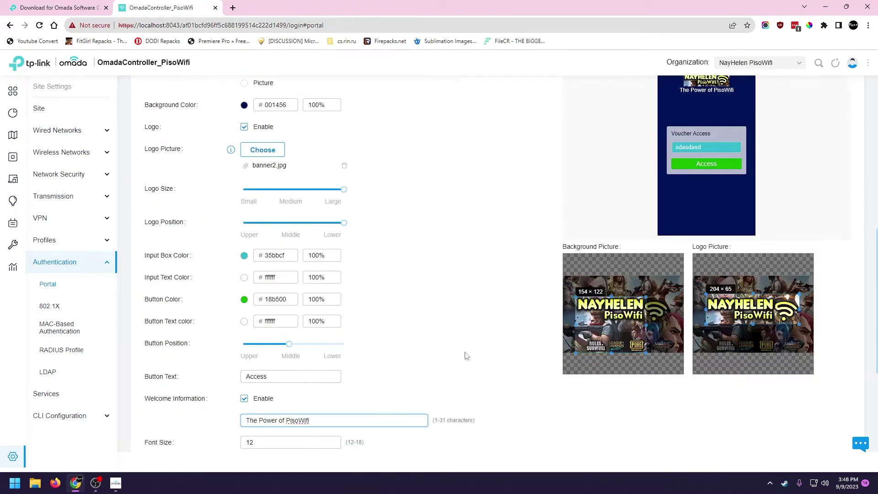
scroll(386, 319, "up", 2)
scroll(314, 366, "down", 6)
left_click(153, 413)
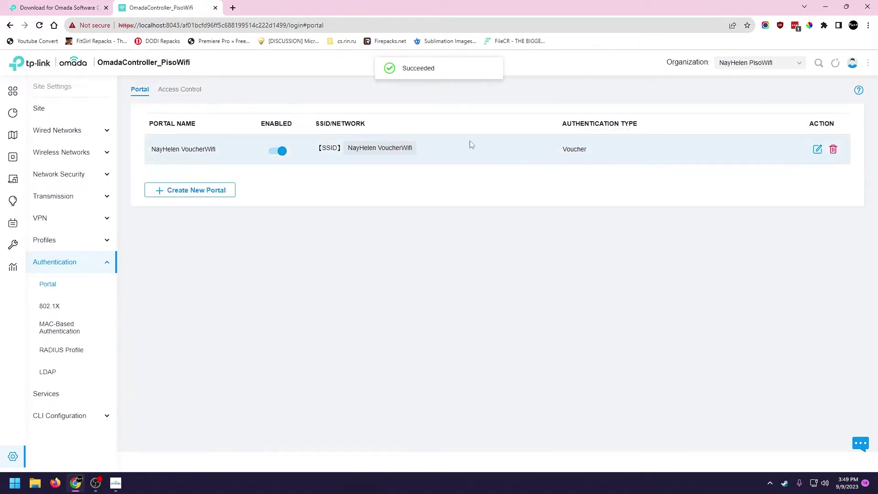
Open the voucher portal's Vouchers page and bring up the Create Vouchers form
left_click(817, 150)
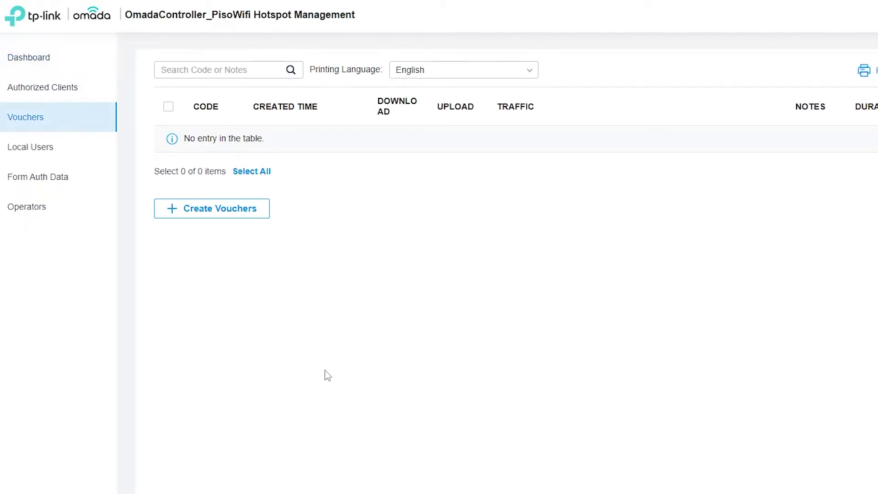
left_click(224, 212)
Keep All portals and 6-character codes, and start editing the voucher amount
left_click(349, 103)
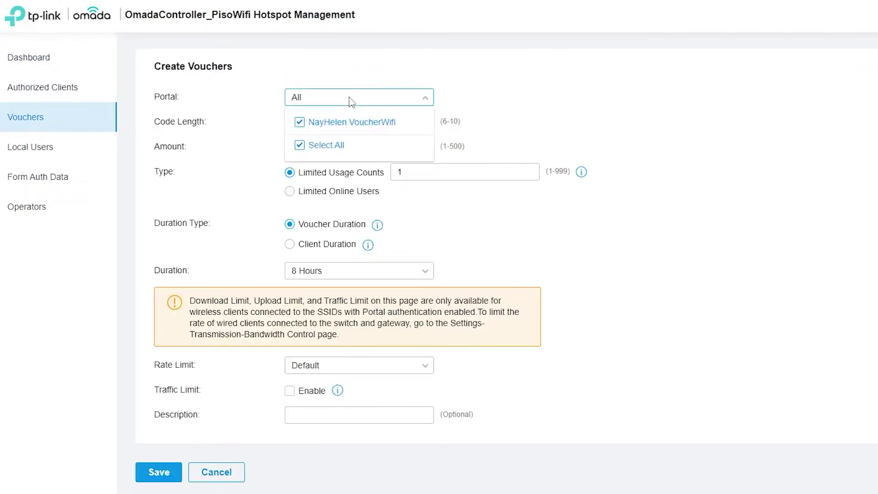
left_click(301, 128)
left_click(301, 128)
left_click(645, 119)
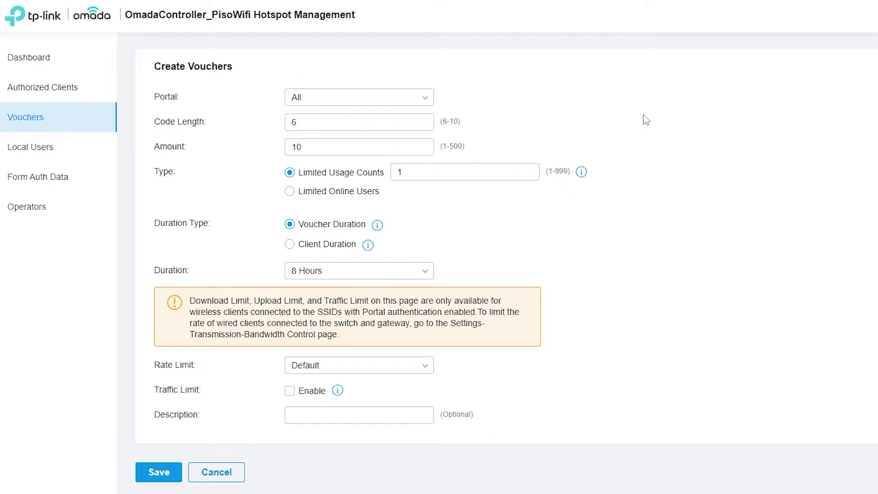
key("Tab")
left_click(315, 120)
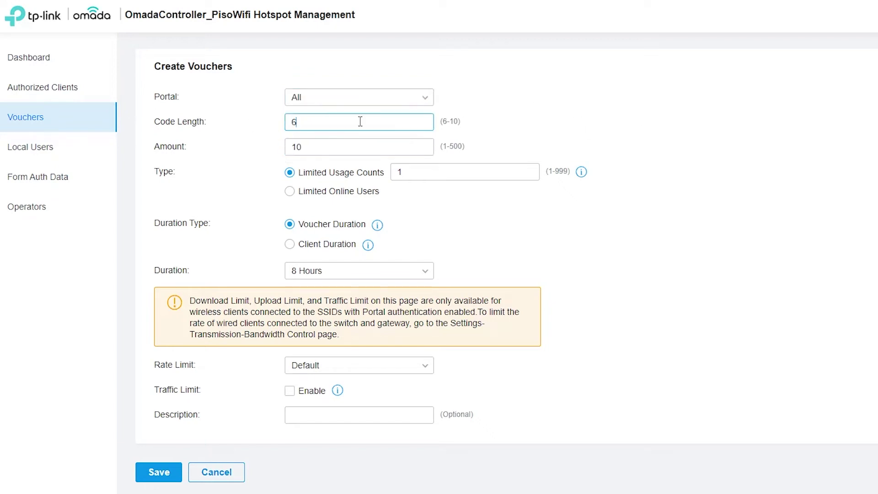
double_click(385, 123)
left_click(349, 147)
double_click(323, 146)
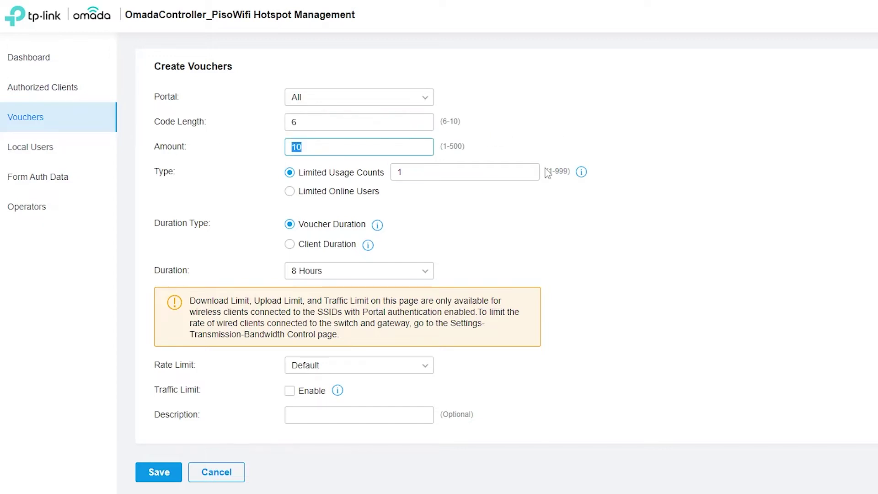
type("10")
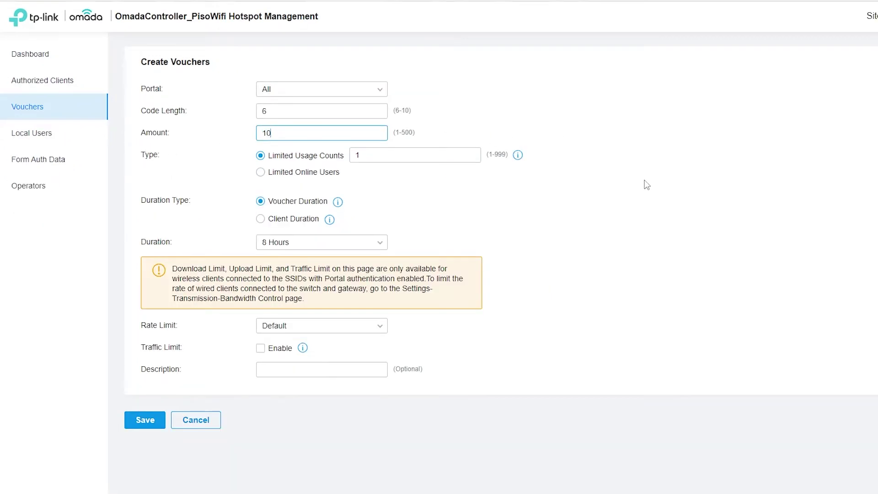
left_click(613, 185)
Keep single-use vouchers and set a per-client duration of 1 Hour
left_click(448, 156)
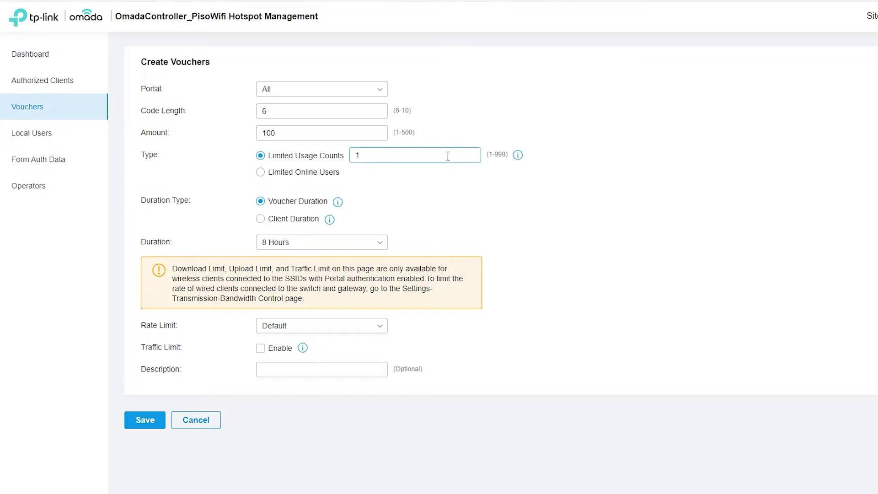
left_click(510, 237)
mouse_move(341, 205)
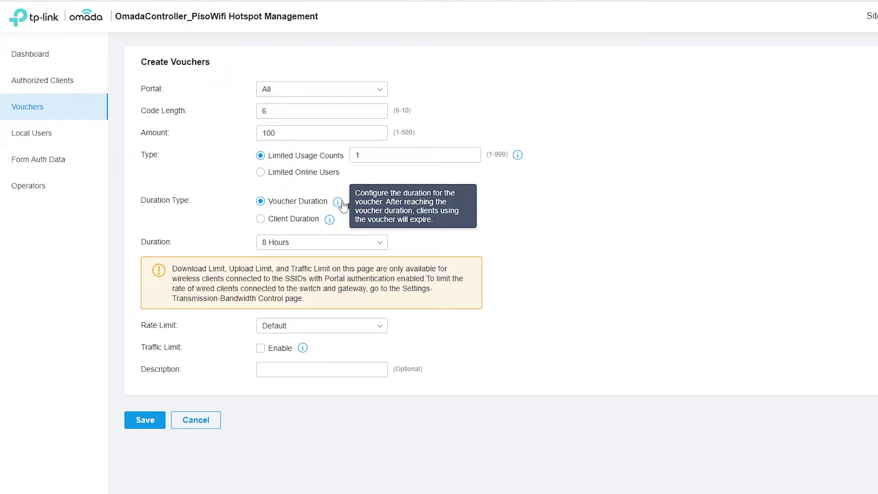
mouse_move(329, 220)
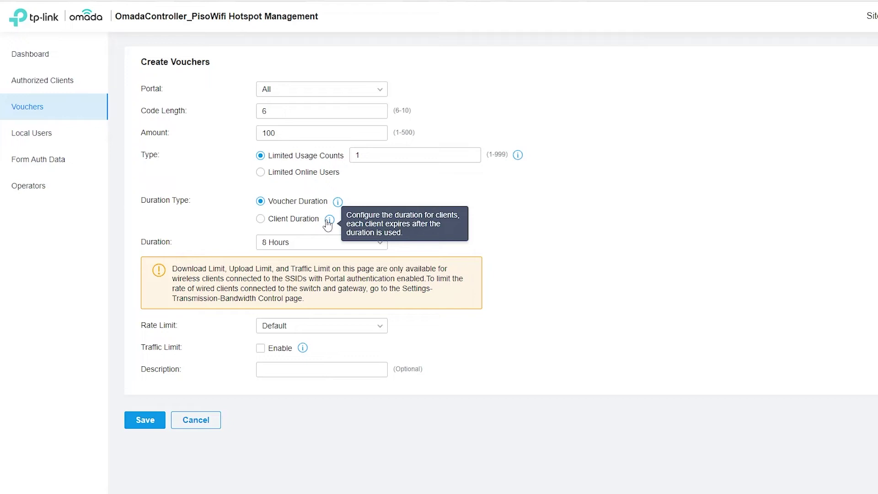
left_click(294, 219)
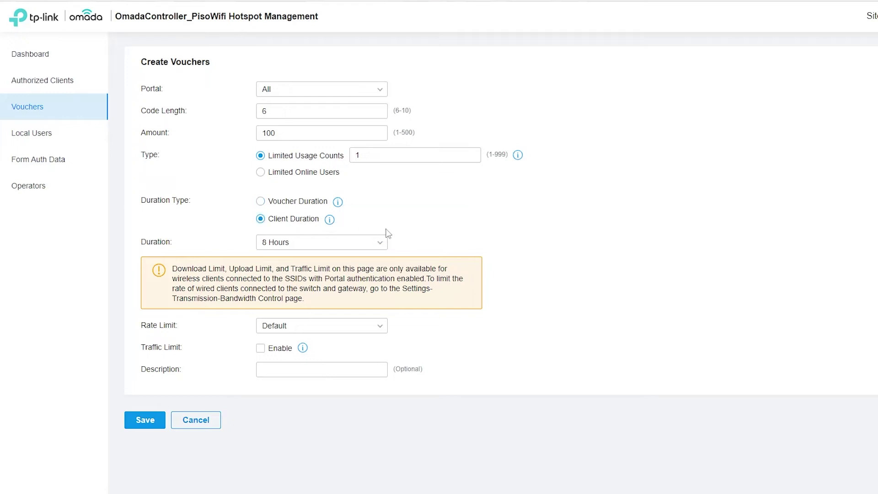
left_click(352, 243)
left_click(333, 261)
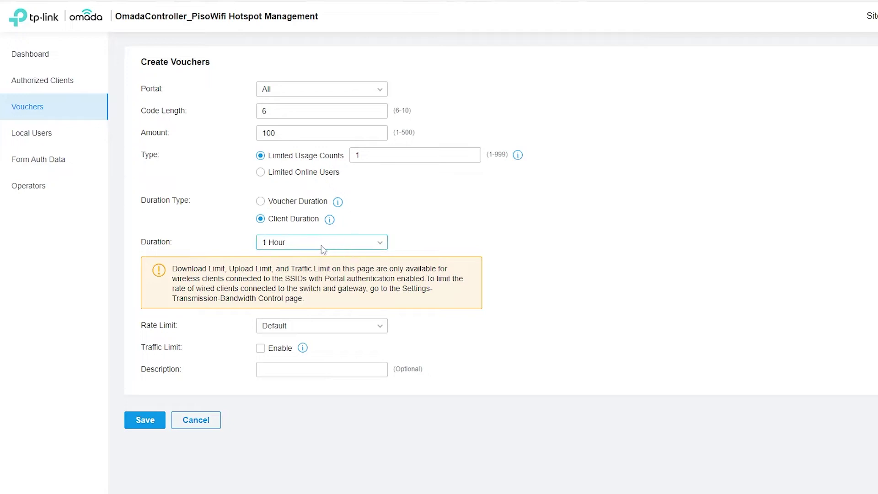
Correct the voucher amount to 50 and check the Rate Limit choices
left_click(324, 327)
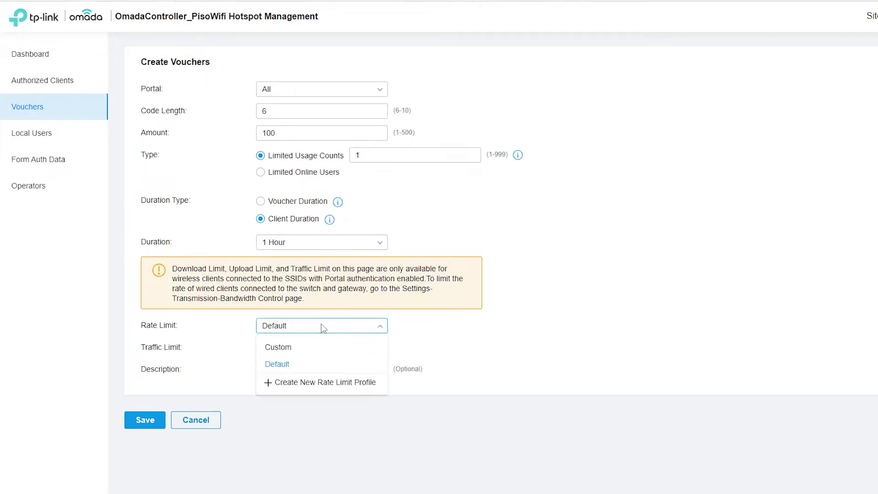
left_click(319, 330)
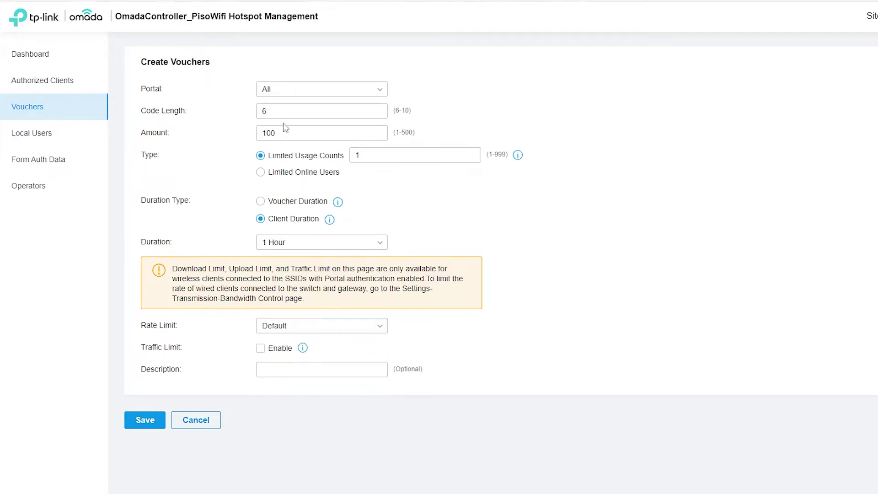
left_click_drag(292, 133, 211, 133)
type("1")
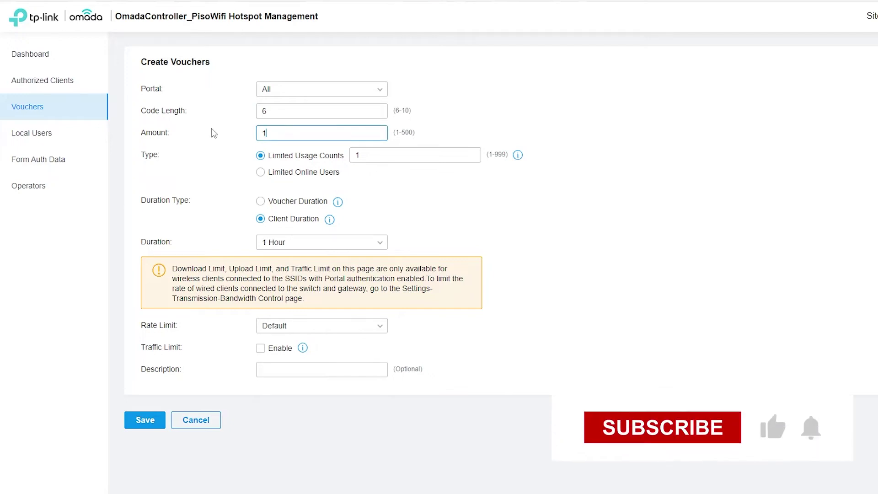
key("BackSpace")
type("50")
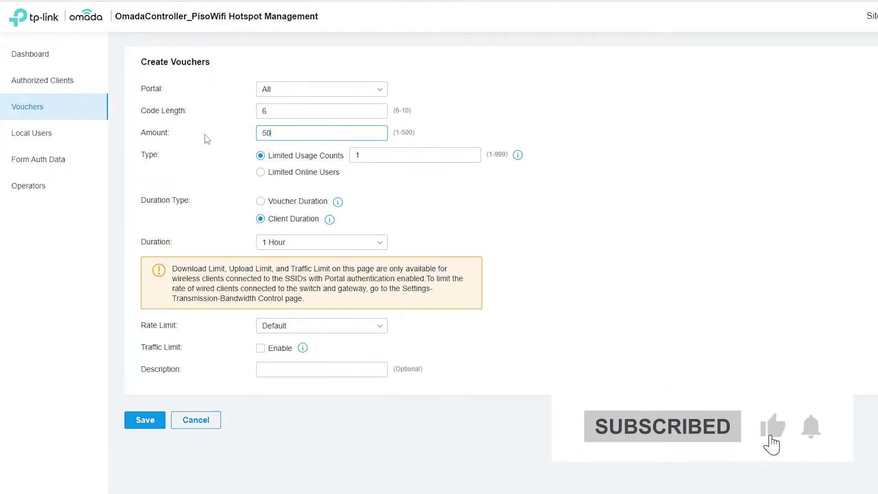
left_click(327, 331)
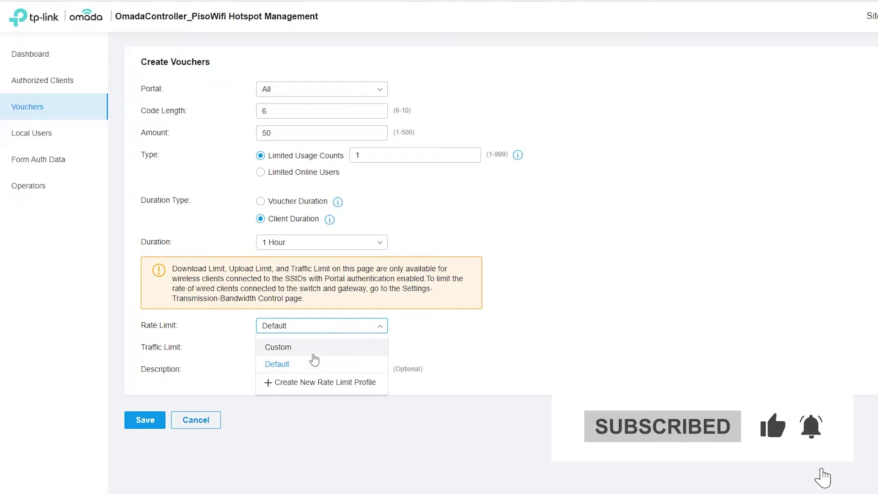
Set a custom rate limit capping download and upload at 3 Mbps each
left_click(315, 346)
left_click(260, 348)
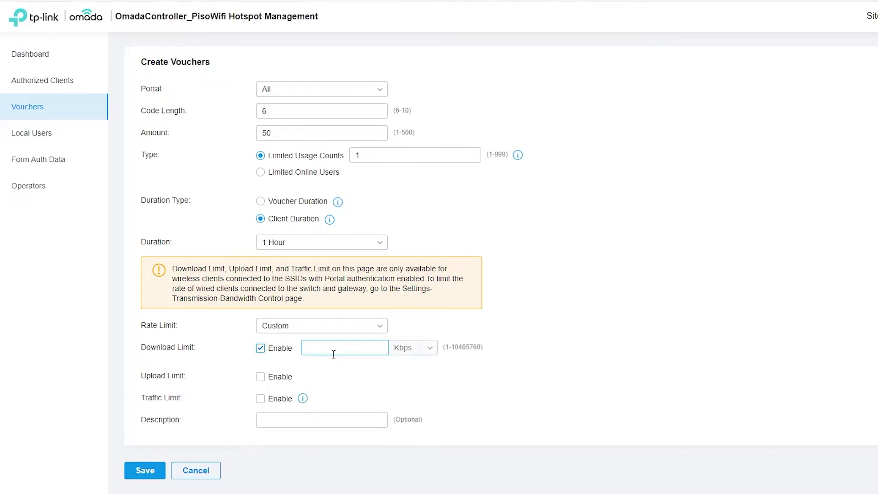
left_click(376, 347)
type("3000")
left_click(412, 348)
left_click(406, 384)
left_click(348, 353)
key("BackSpace")
key("BackSpace")
key("BackSpace")
left_click(280, 376)
left_click(411, 377)
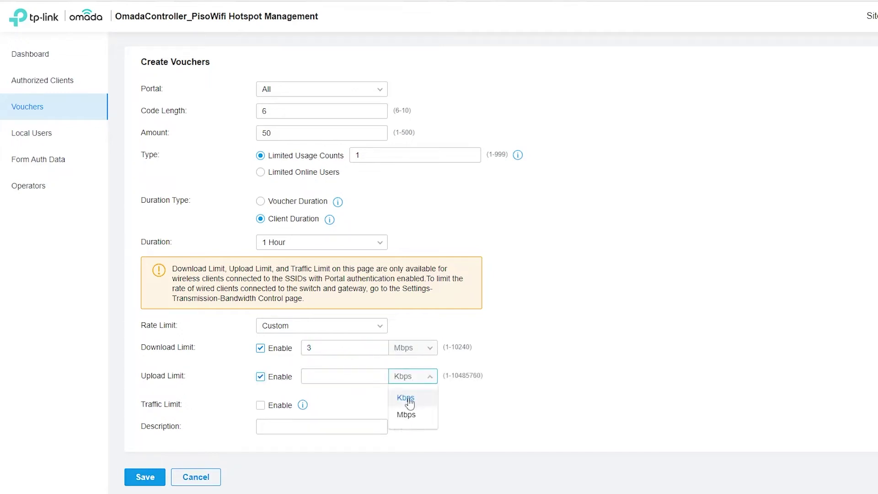
left_click(406, 415)
left_click(350, 376)
type("3")
Give the batch the description Singko and save it to generate the vouchers
left_click(267, 425)
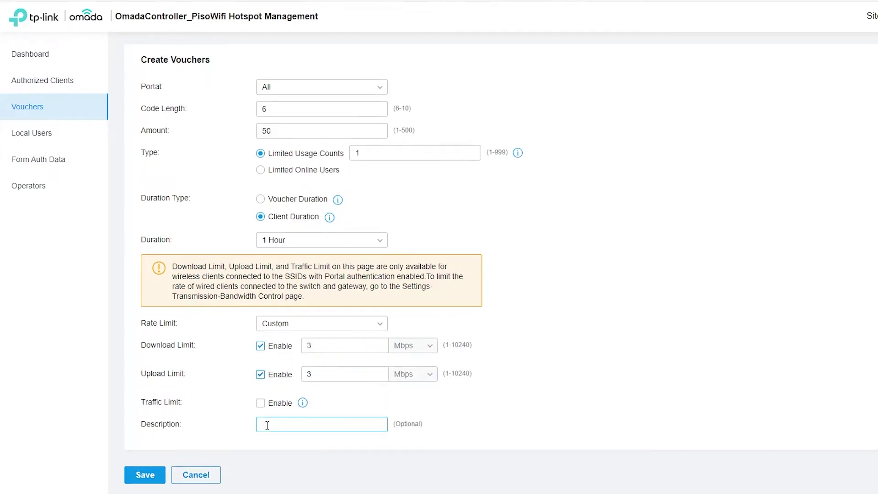
left_click(525, 385)
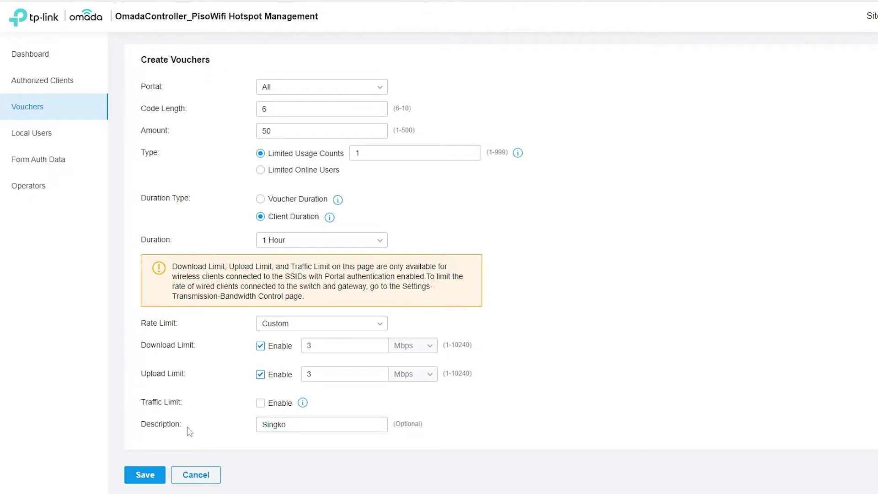
left_click(149, 476)
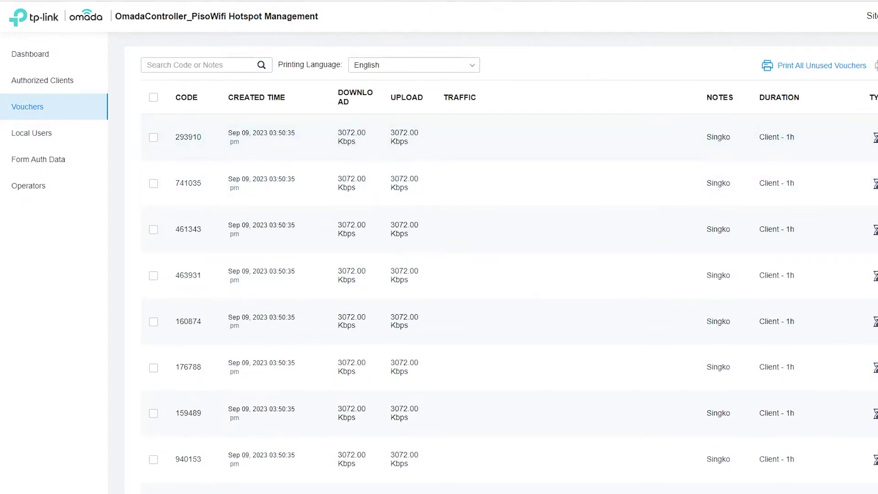
Start a new voucher batch with 6-digit codes, amount 50 and single use
scroll(501, 263, "down", 4)
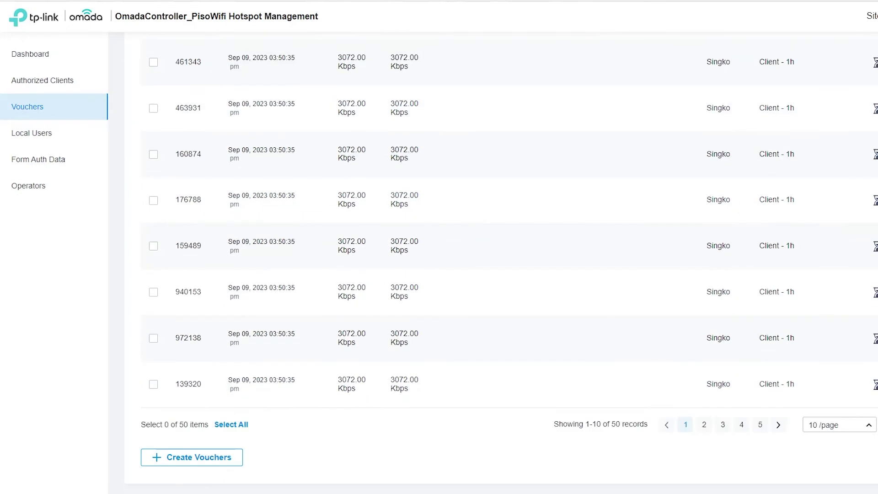
left_click(179, 459)
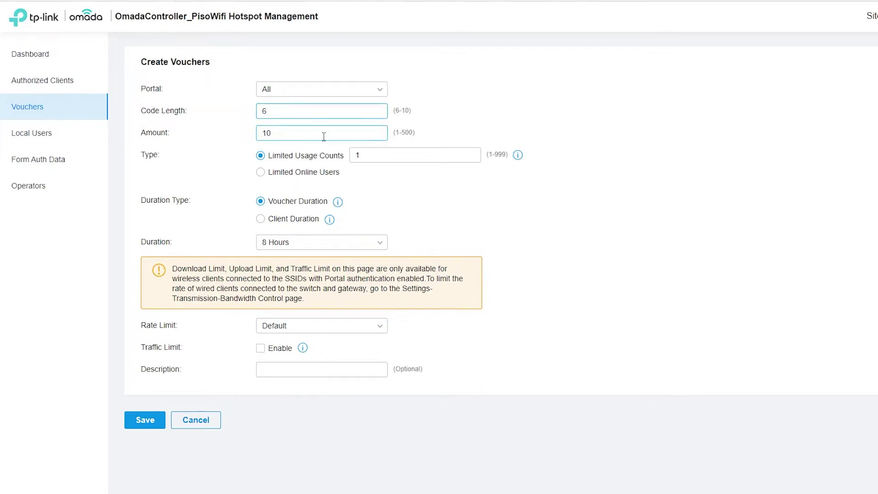
key("Tab")
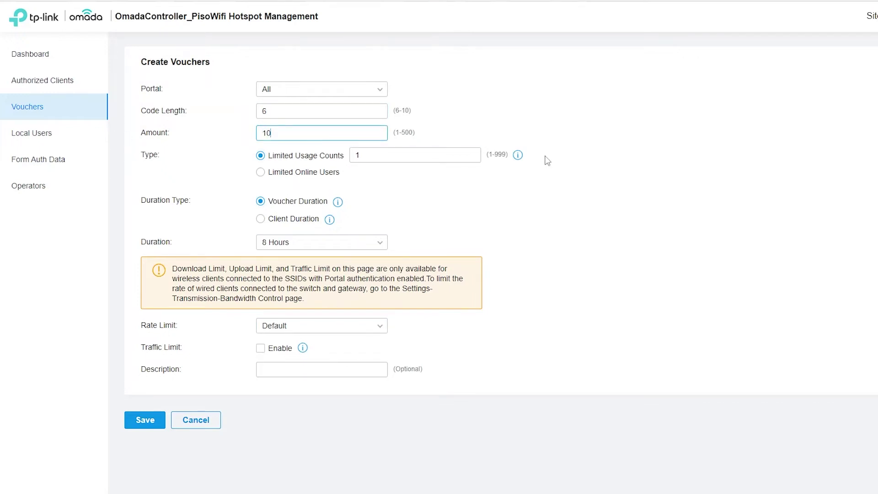
left_click(620, 169)
Set a custom duration of 3 Hours, counted per client
left_click(321, 242)
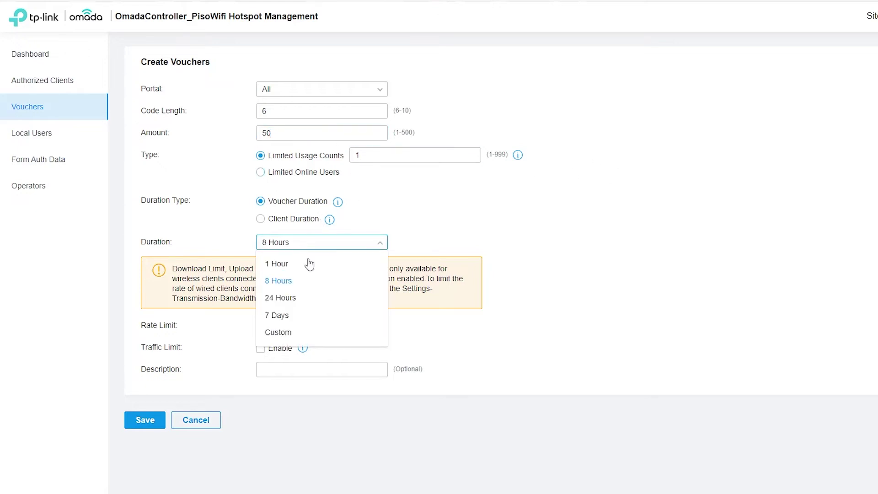
left_click(296, 333)
left_click(431, 243)
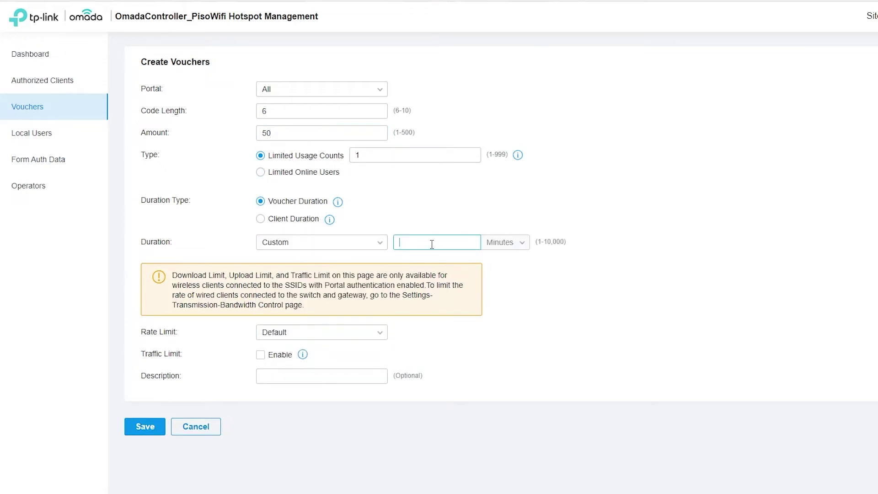
left_click(515, 243)
left_click(457, 240)
double_click(456, 240)
type("1")
left_click(503, 242)
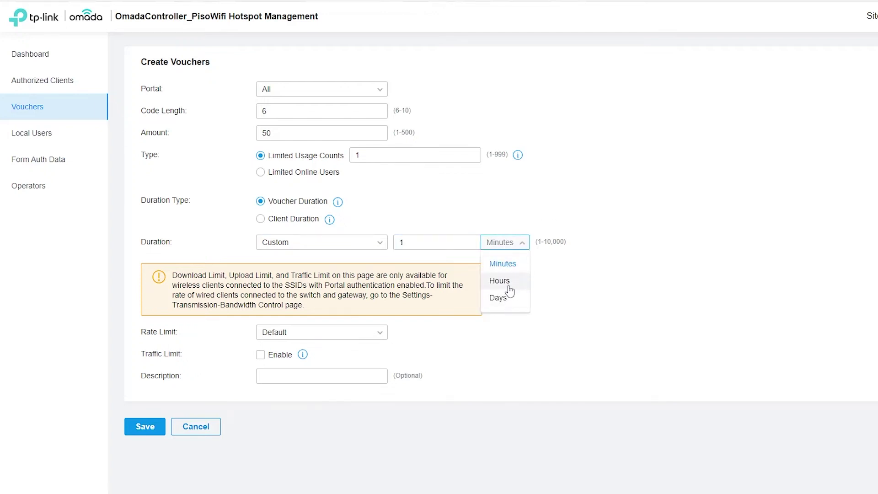
left_click(503, 283)
double_click(442, 244)
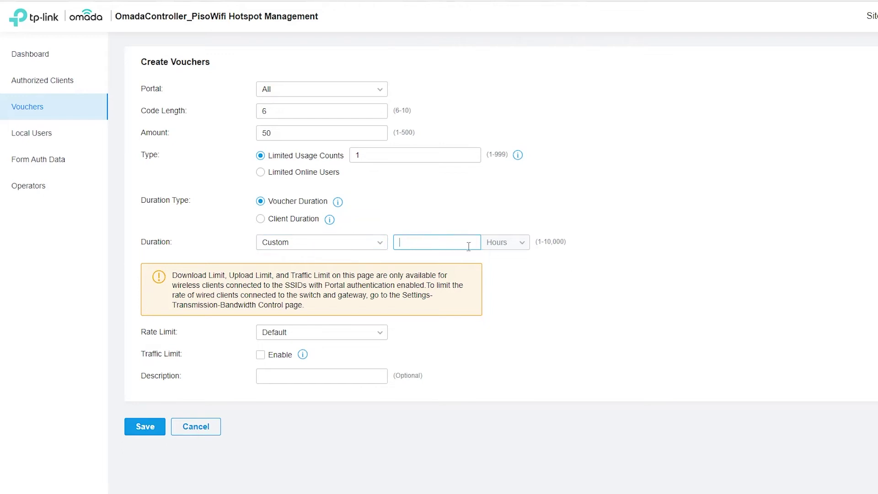
left_click(313, 221)
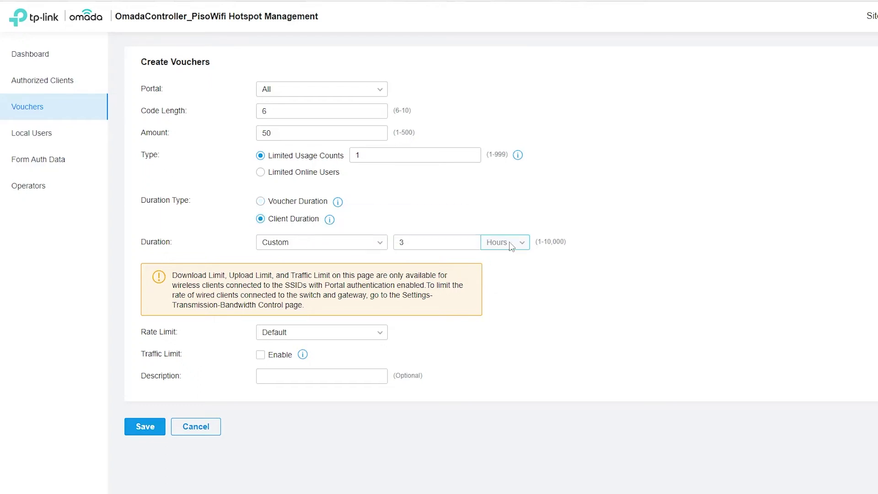
Set a custom rate limit with download and upload both capped at 3 Mbps
left_click(301, 333)
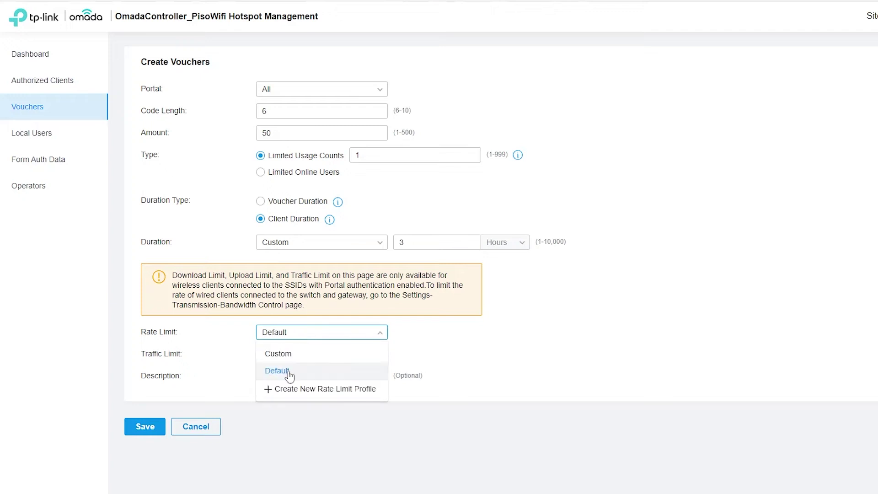
left_click(305, 355)
left_click(280, 356)
left_click(280, 384)
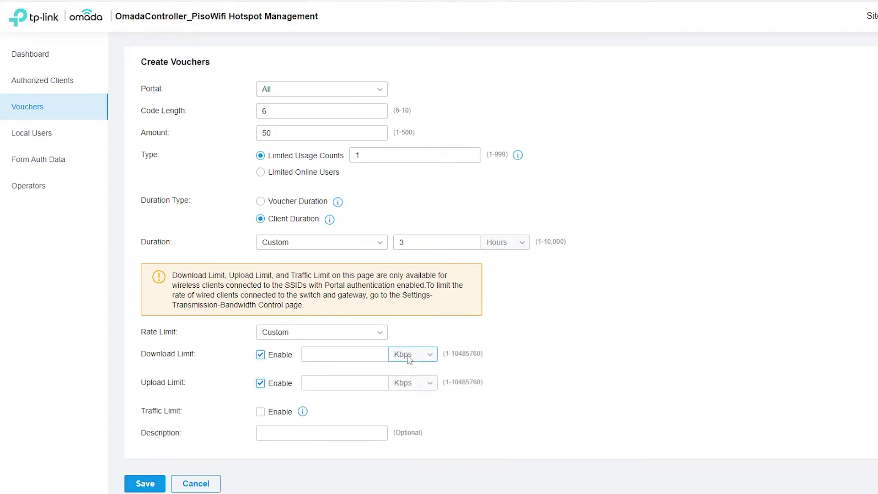
left_click(414, 355)
left_click(416, 390)
left_click(417, 387)
left_click(413, 419)
left_click(320, 355)
type("3")
left_click(320, 383)
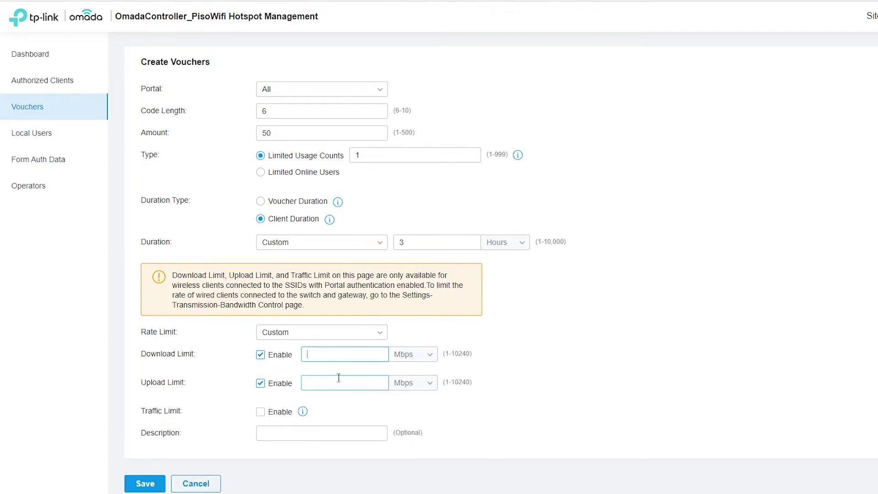
type("3")
Enter Dyes as the batch description
left_click(343, 433)
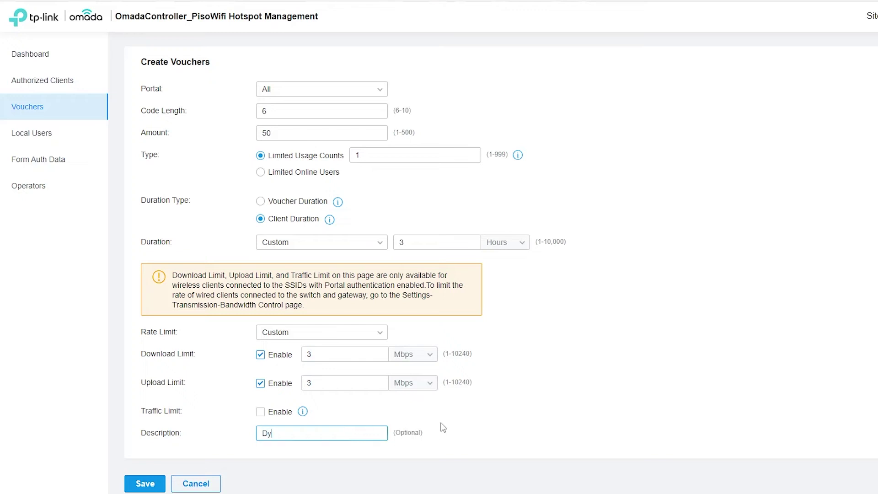
type("Dyes")
left_click(579, 417)
scroll(571, 416, "down", 1)
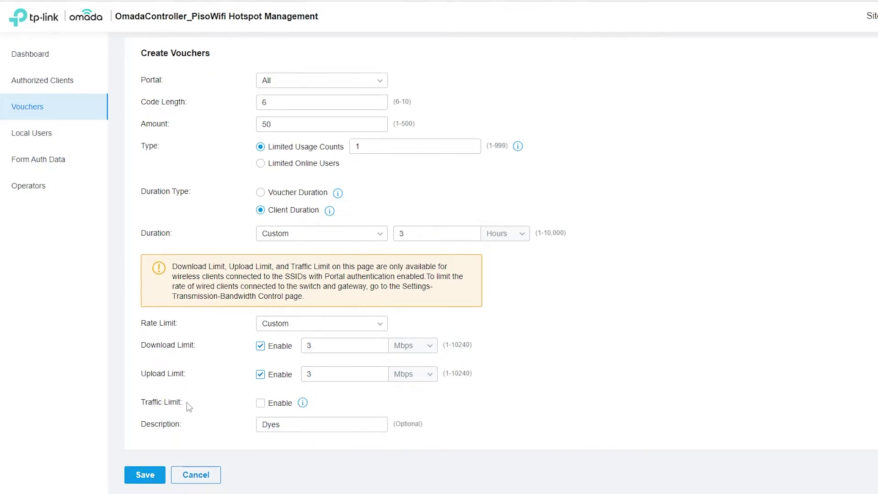
Save the Dyes batch, preview the print sheet of all unused vouchers, then cancel printing
left_click(133, 477)
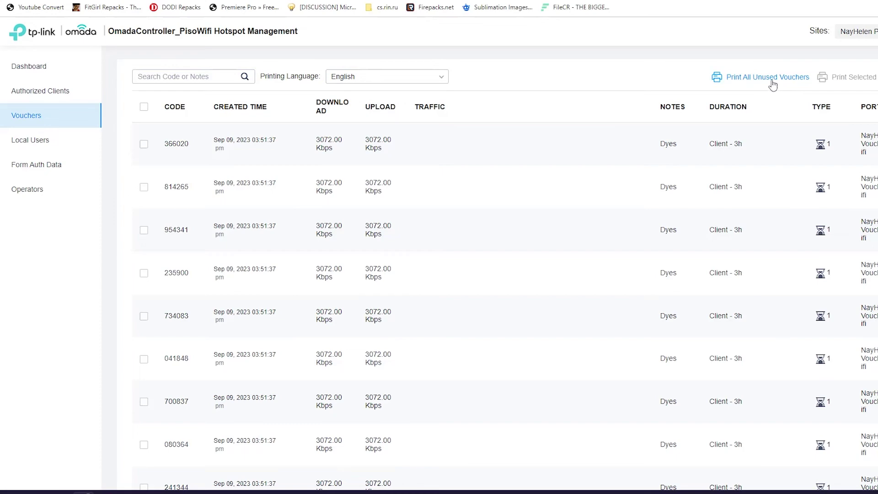
left_click(772, 81)
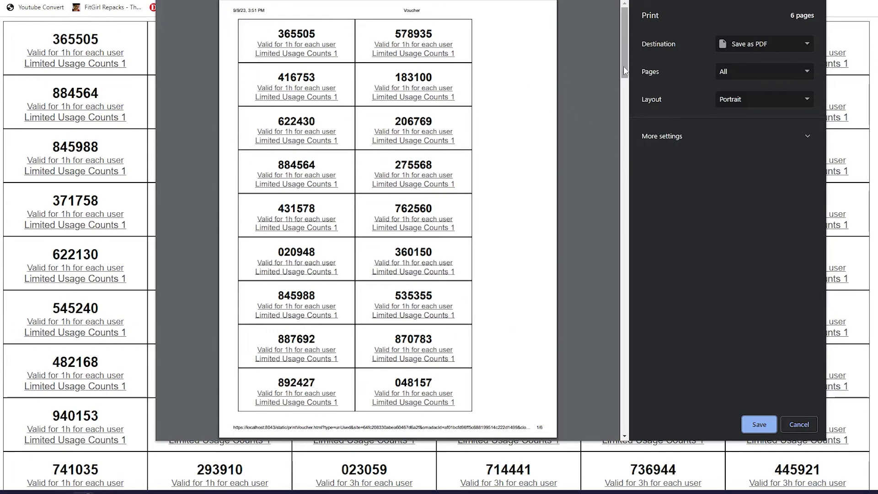
left_click_drag(623, 66, 614, 42)
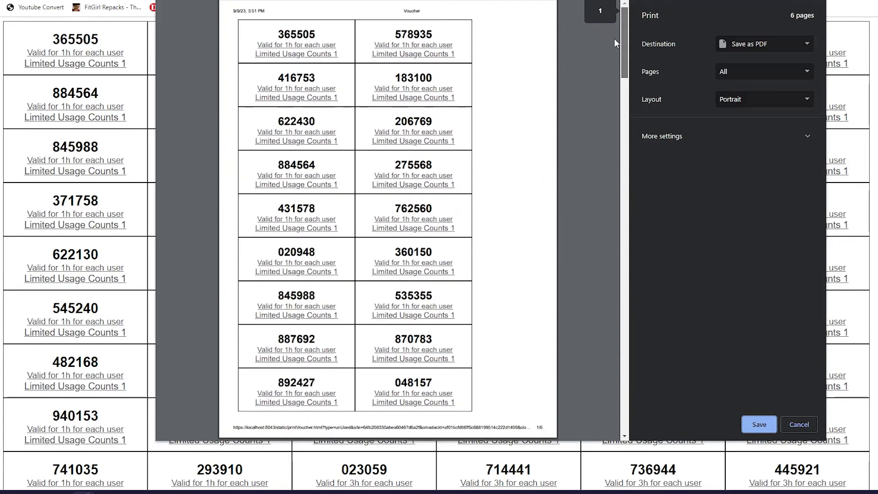
double_click(293, 35)
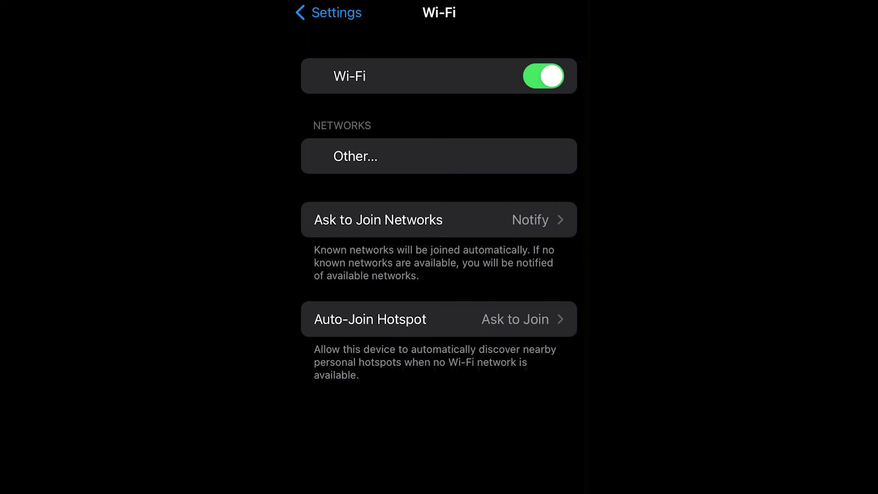
left_click(544, 76)
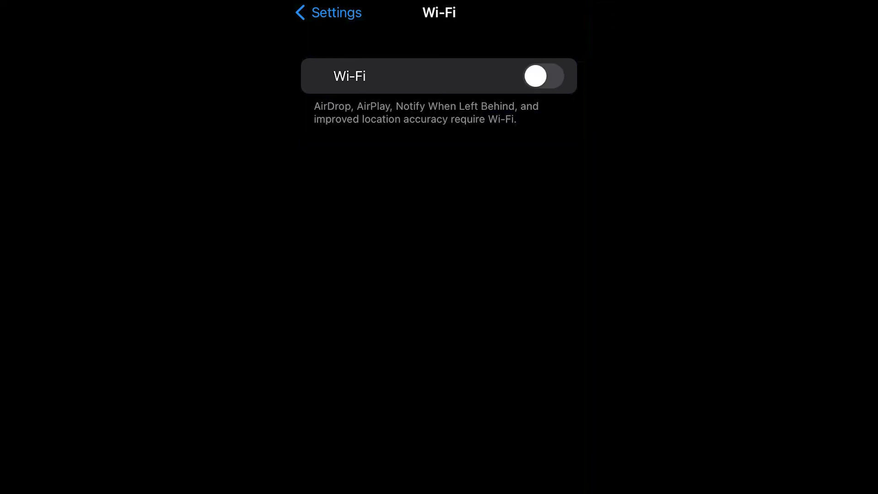
Turn Wi-Fi on, join the voucher network and log in with a printed voucher code
left_click(543, 76)
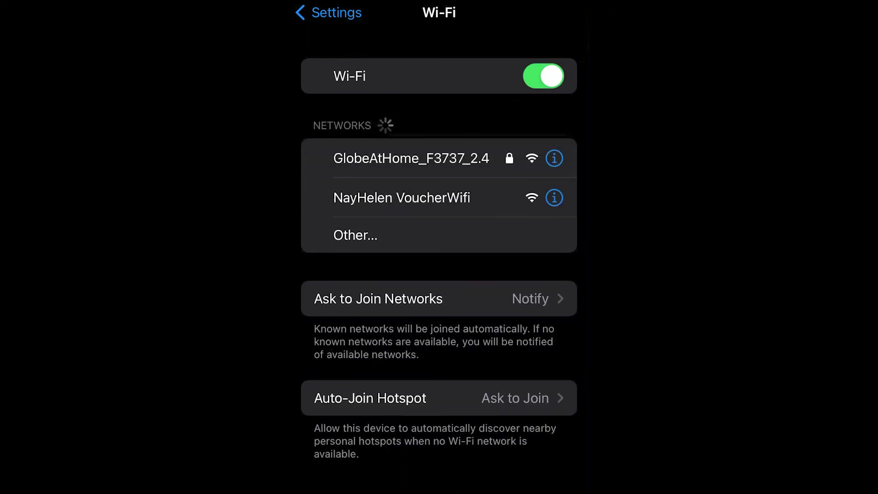
left_click(402, 198)
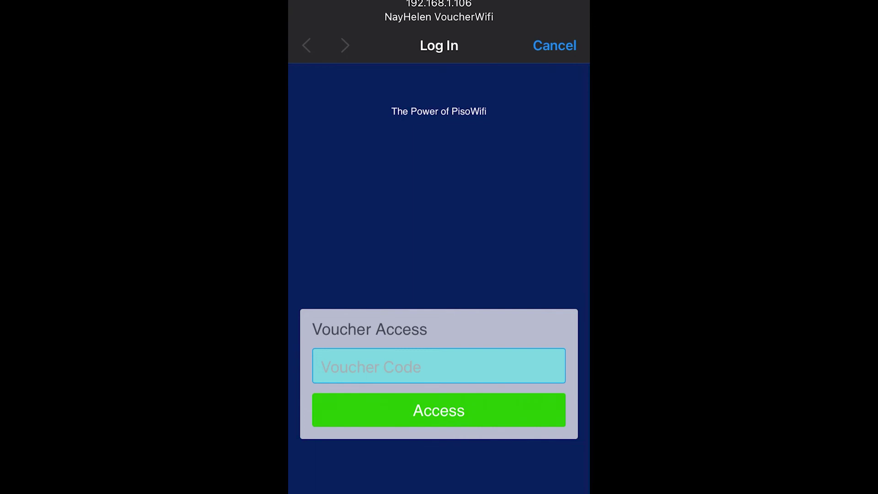
left_click(438, 365)
left_click(306, 489)
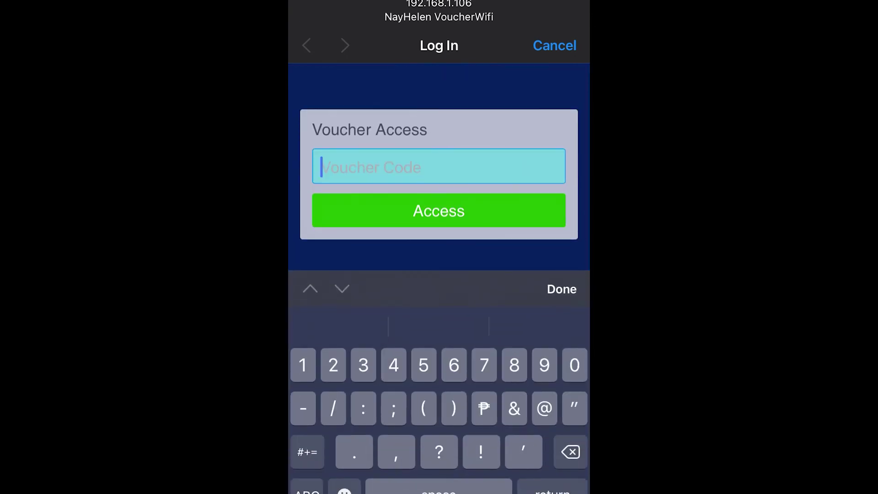
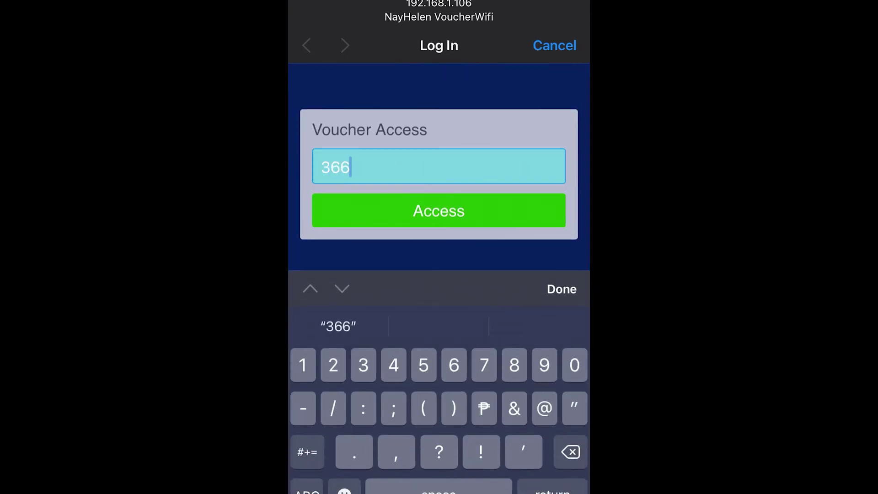
key("BackSpace")
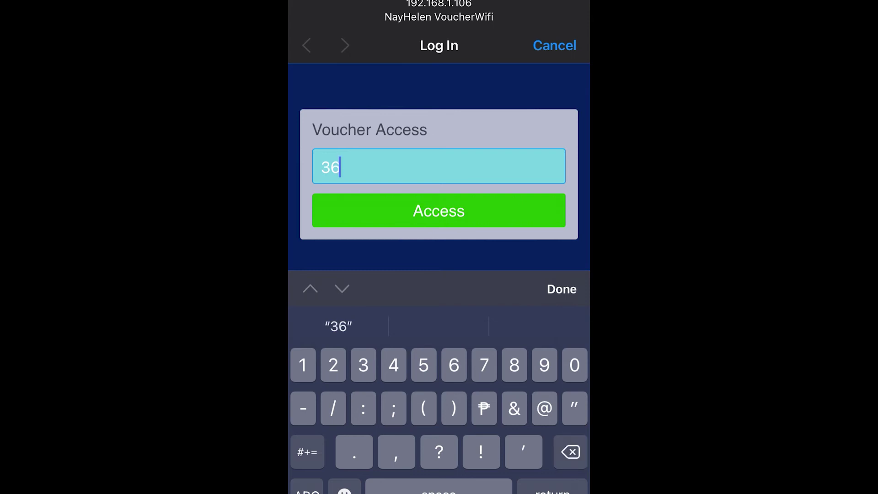
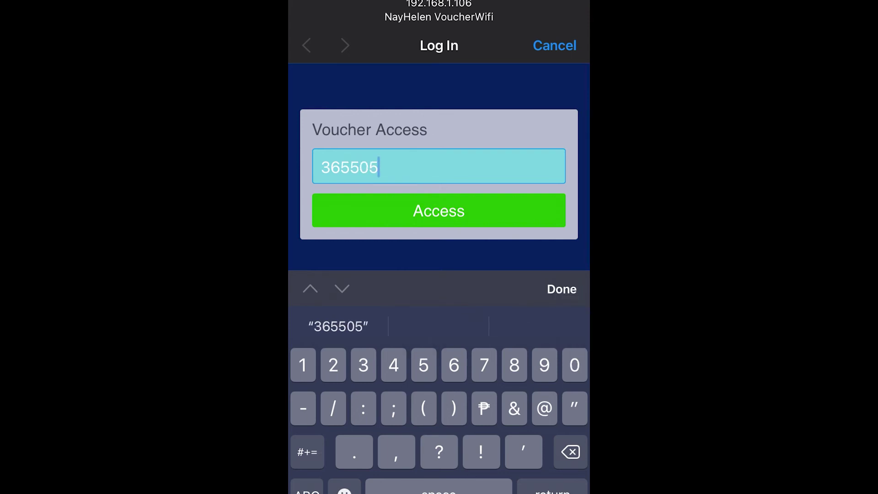
key("Return")
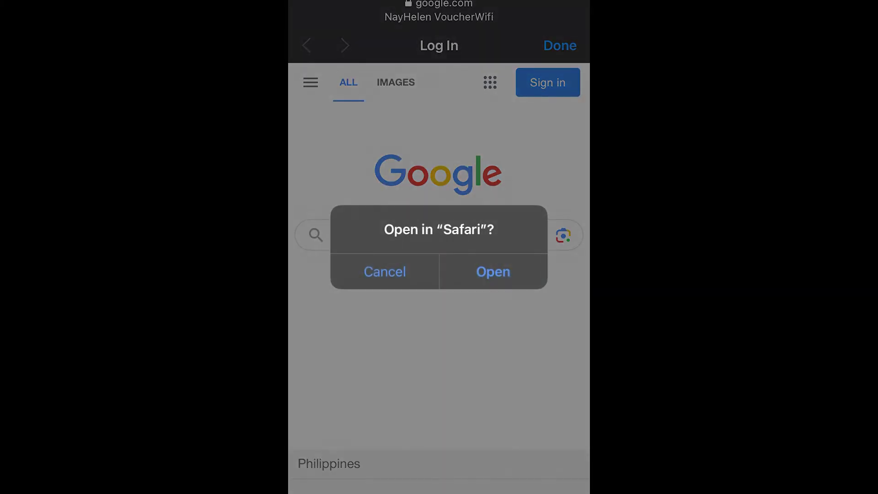
Continue in Safari and load speedtest.net
left_click(493, 271)
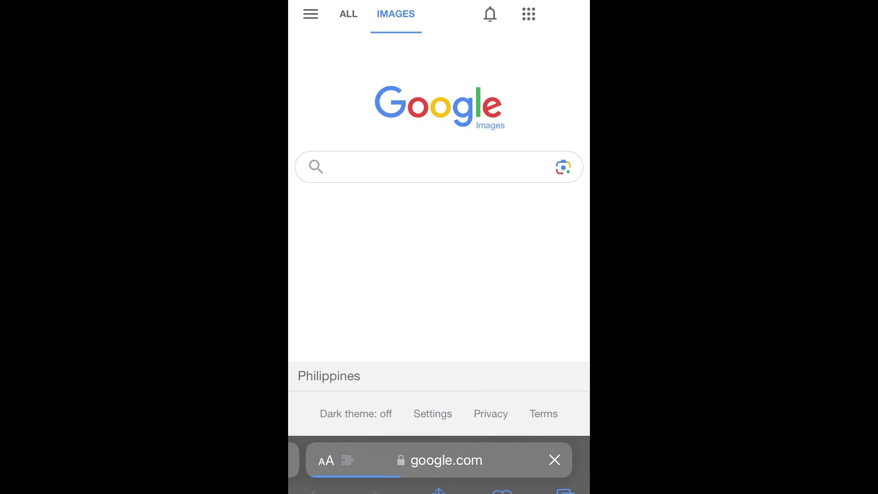
left_click(439, 460)
type("spe")
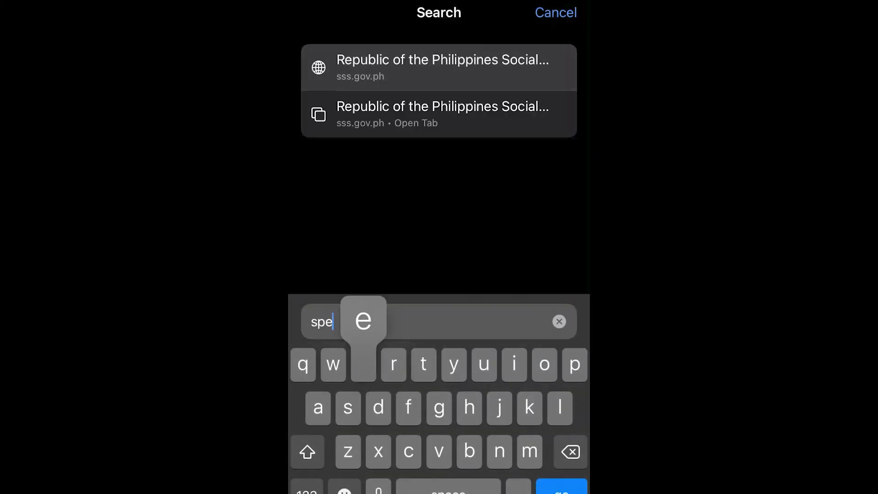
type("edtest.bet")
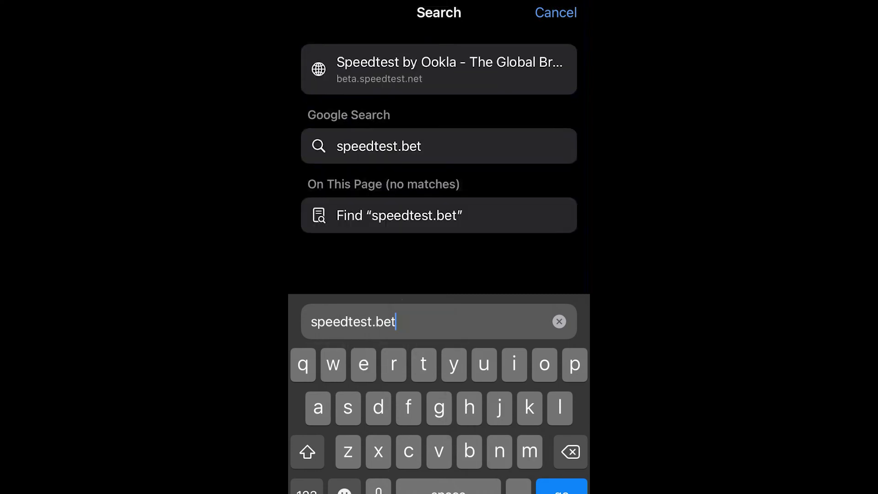
key("BackSpace")
key("BackSpace")
type("net")
key("Return")
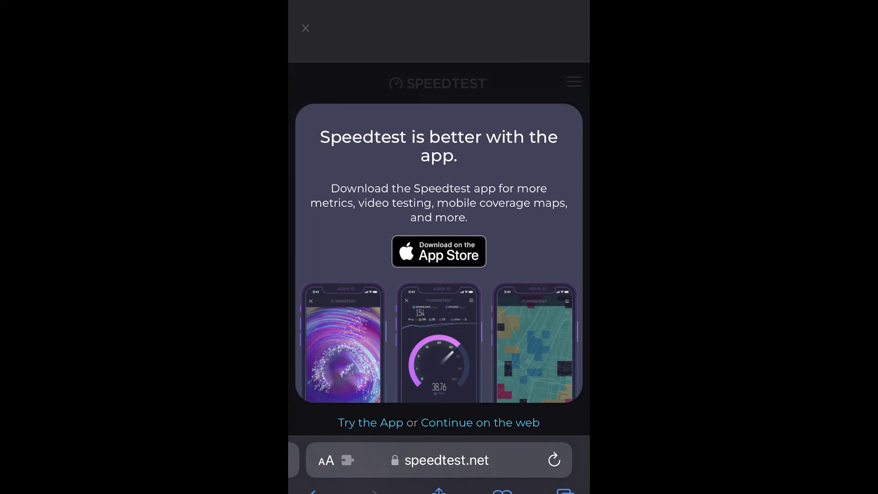
Dismiss the app promo, start the speed test and answer the location prompt
left_click(480, 423)
left_click(439, 284)
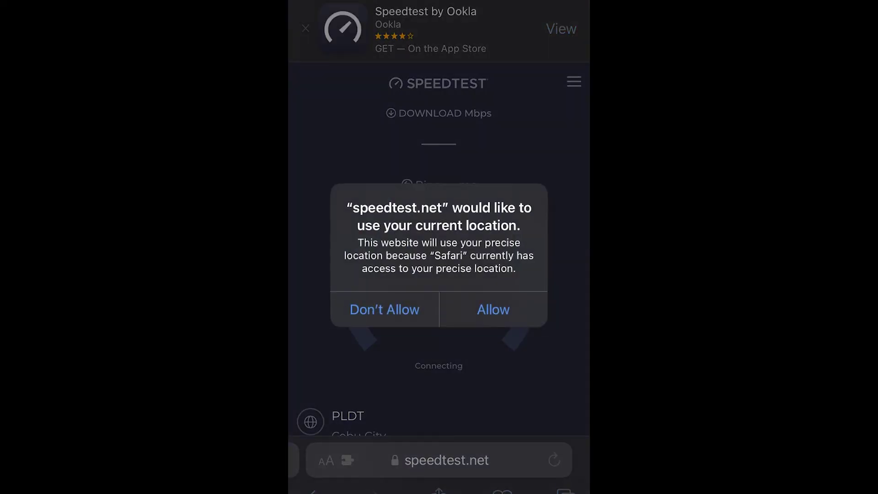
left_click(493, 309)
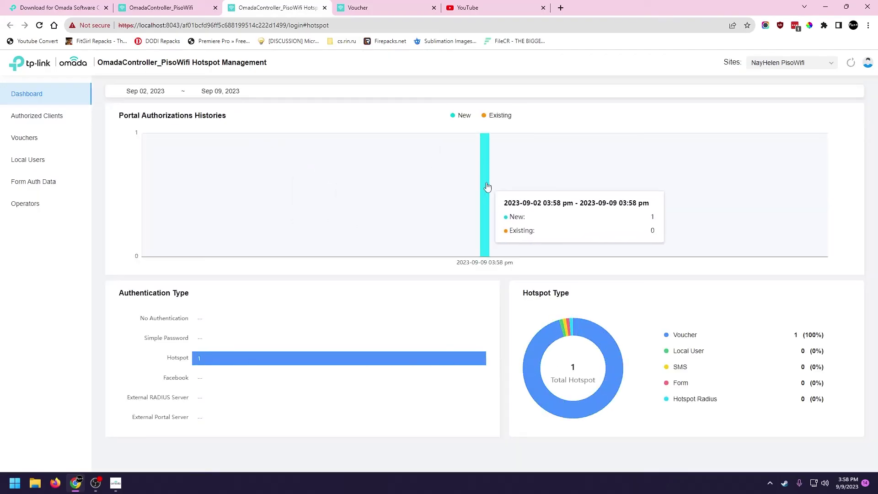
Show the Authorized Clients list and check which voucher authorized the phone
left_click(52, 117)
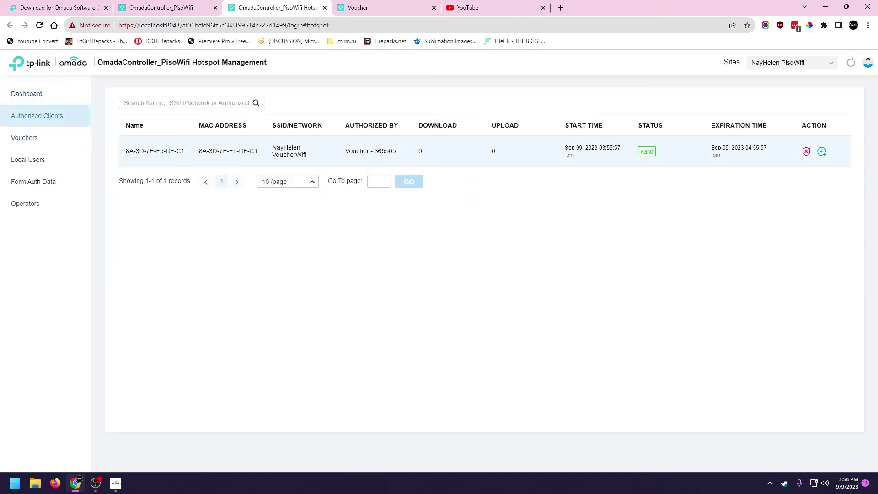
left_click_drag(346, 156, 400, 154)
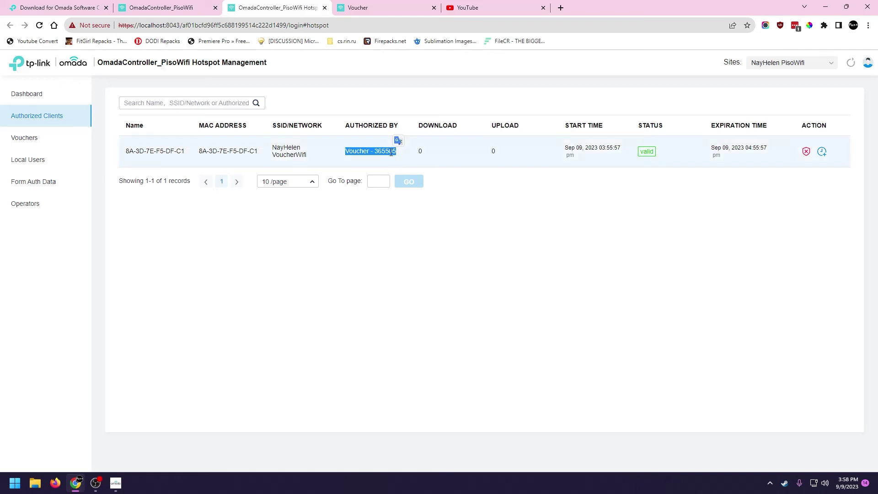
left_click(406, 175)
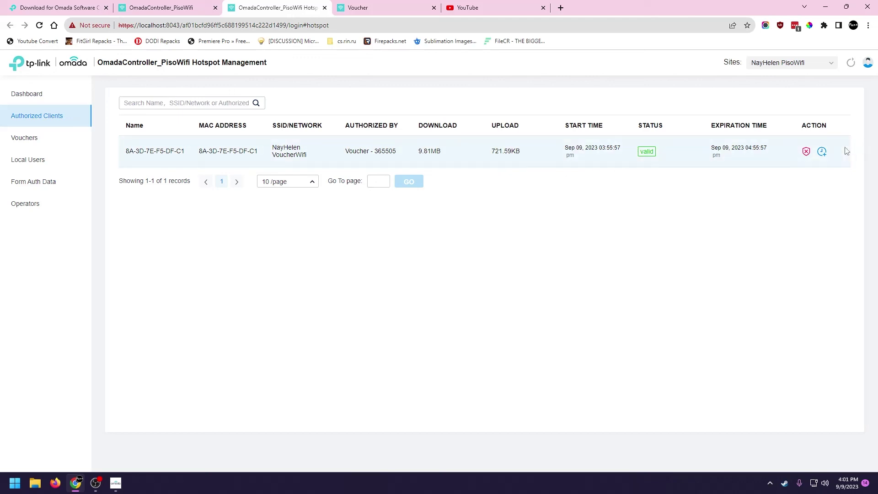
Look at the 24 Hours time extension without applying it, then unauthorize and disconnect the phone
left_click(822, 151)
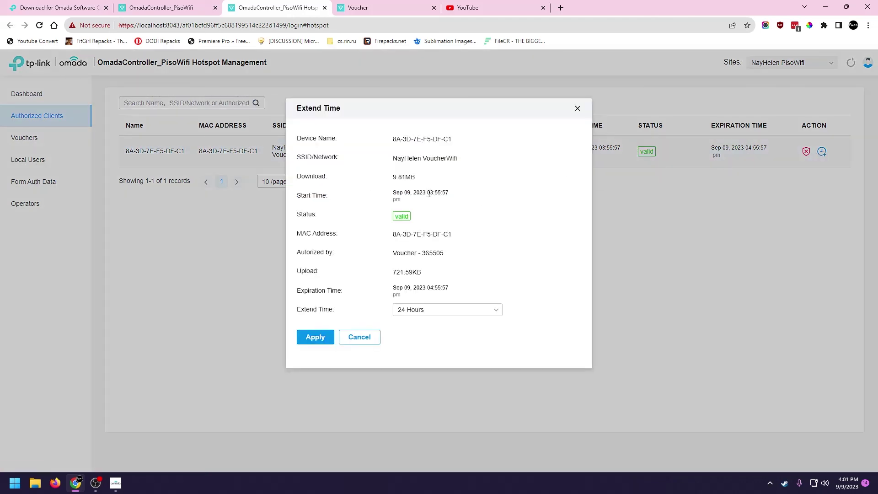
left_click(426, 310)
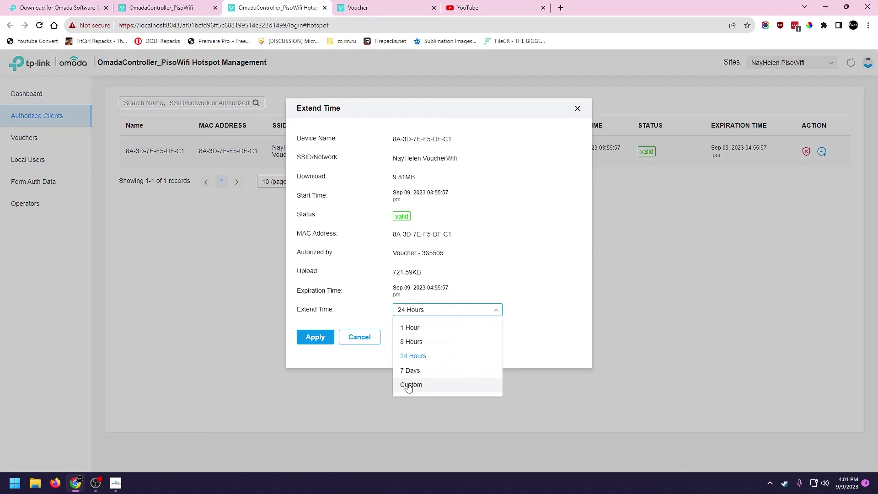
left_click(469, 309)
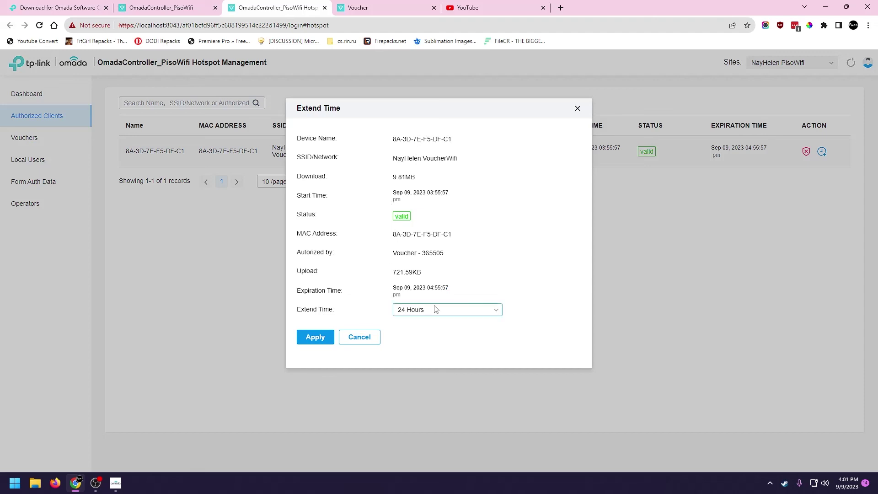
left_click(367, 338)
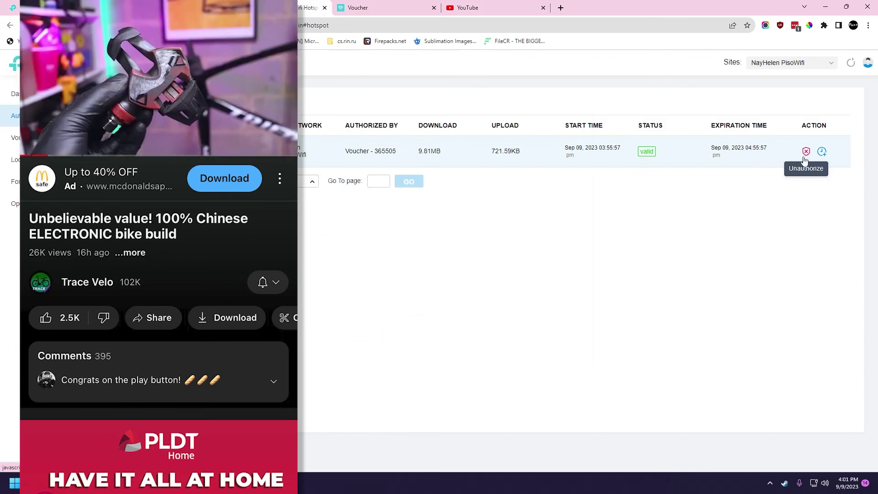
left_click(806, 153)
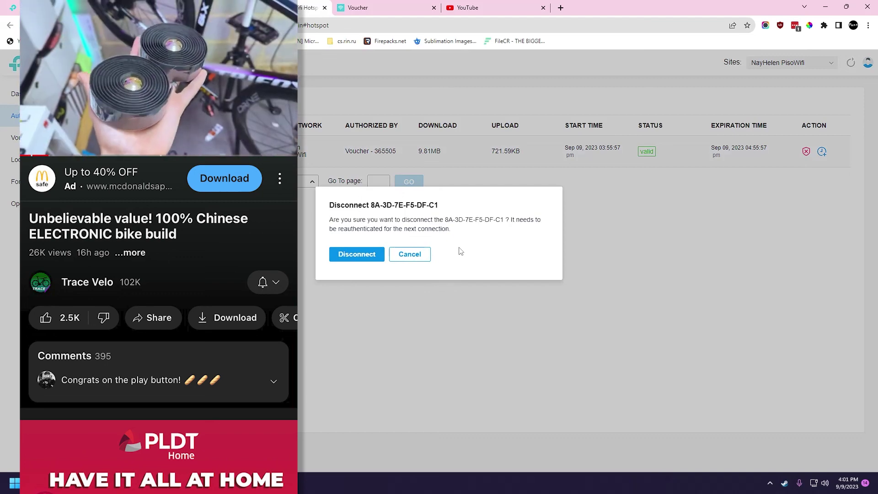
left_click(350, 257)
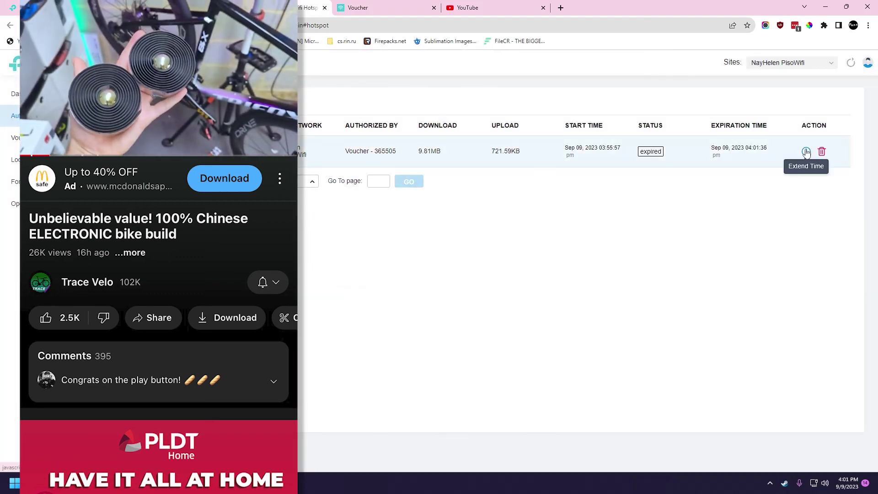